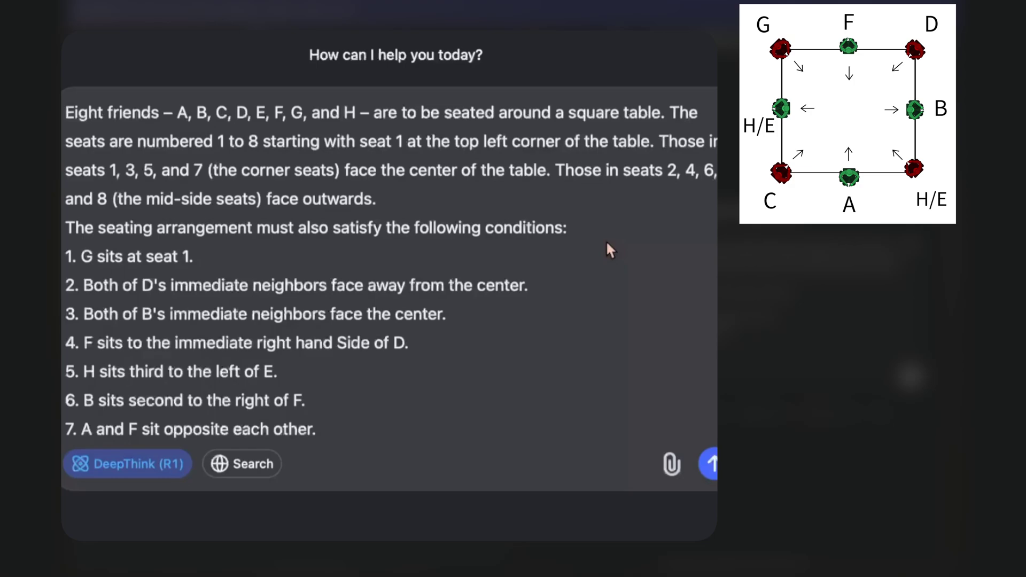
- Review the eight-friends seating puzzle prompt through its answer options and submit it to both DeepSeek R1 and ChatGPT o1
{"action": "scroll", "coordinate": [606, 240], "scroll_direction": "down", "scroll_amount": 2}
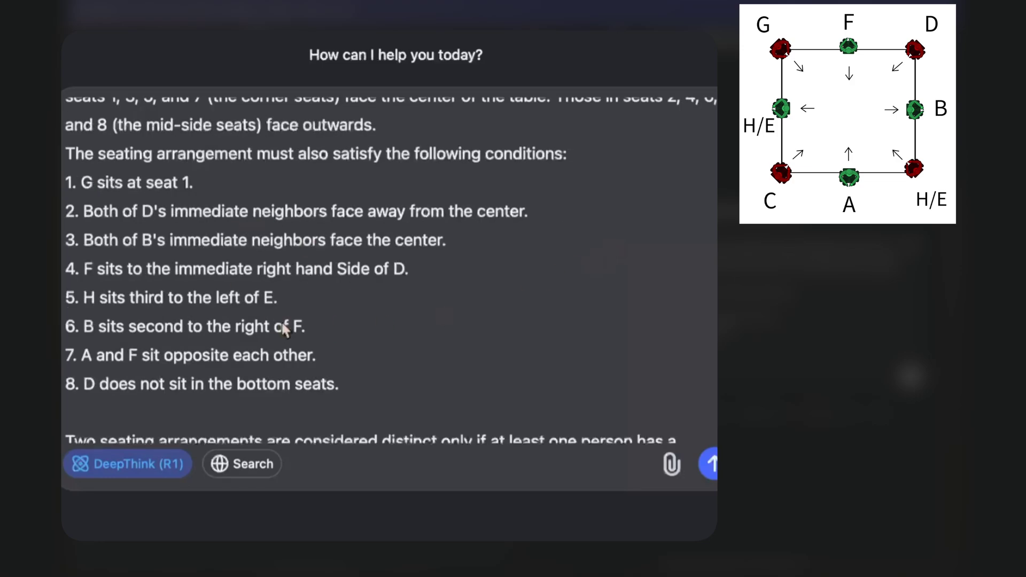
{"action": "scroll", "coordinate": [242, 303], "scroll_direction": "down", "scroll_amount": 6}
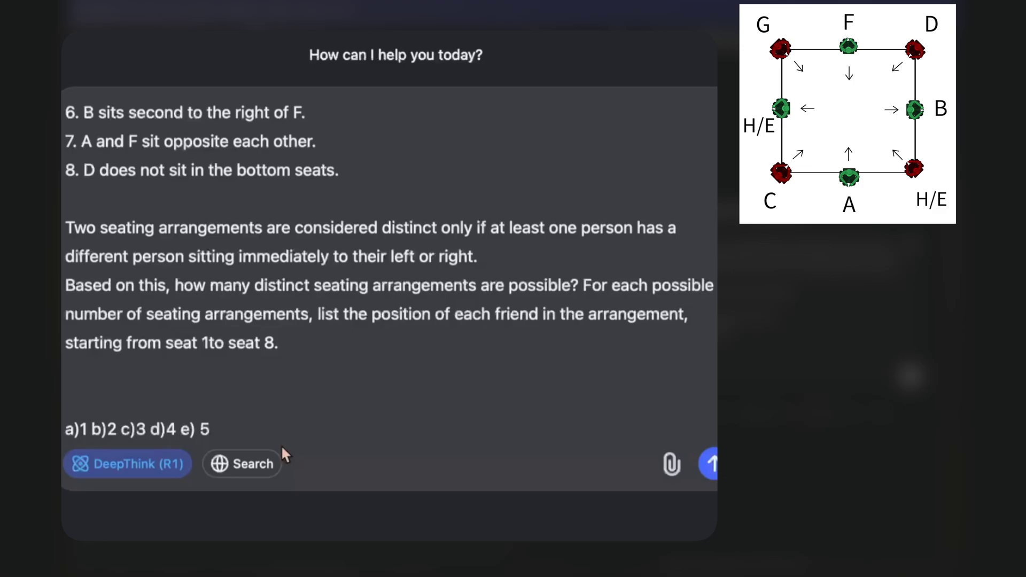
{"action": "scroll", "coordinate": [267, 374], "scroll_direction": "up", "scroll_amount": 10}
{"action": "scroll", "coordinate": [281, 296], "scroll_direction": "down", "scroll_amount": 10}
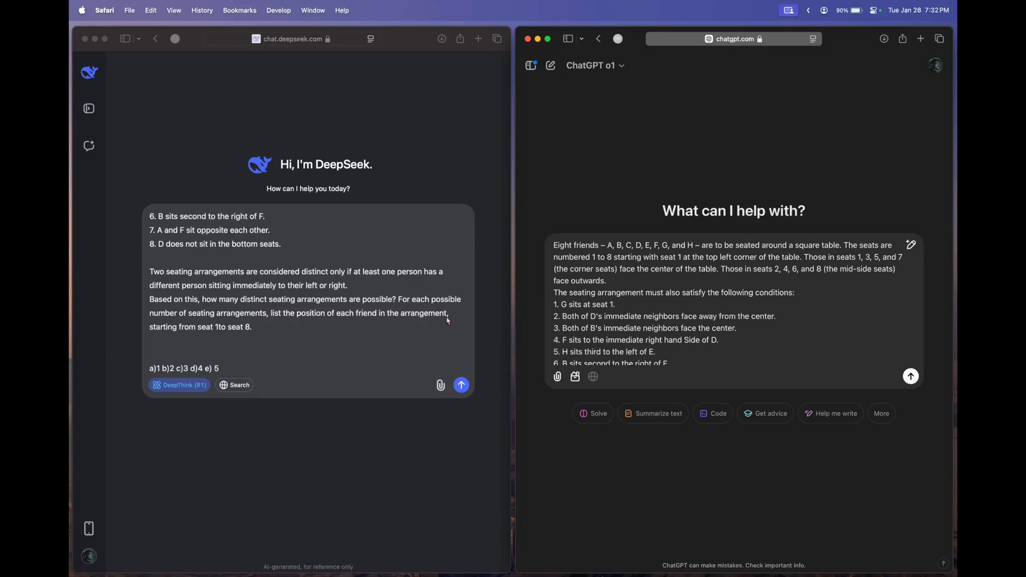
{"action": "left_click", "coordinate": [453, 335]}
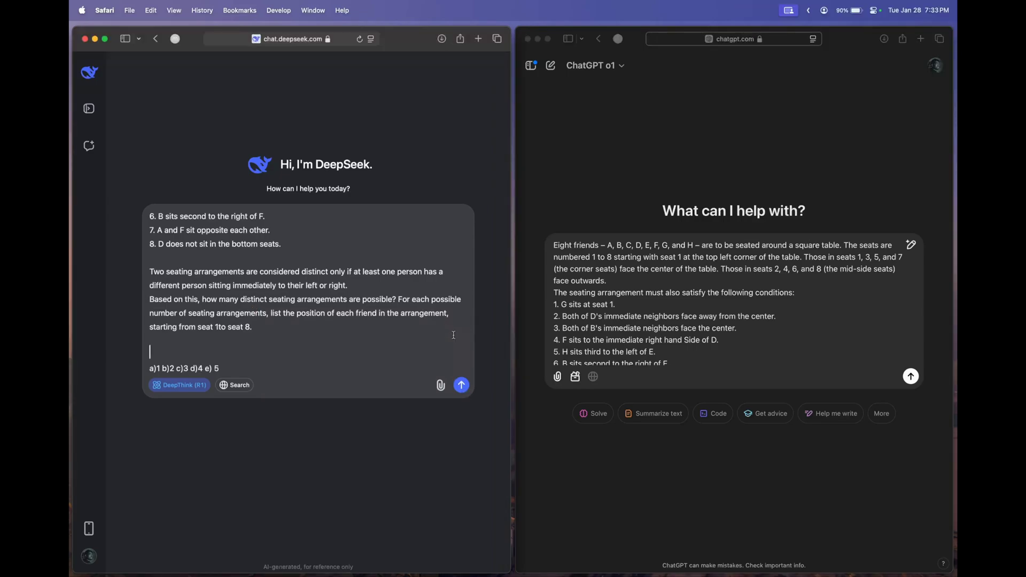
{"action": "left_click", "coordinate": [461, 384]}
{"action": "left_click", "coordinate": [910, 377]}
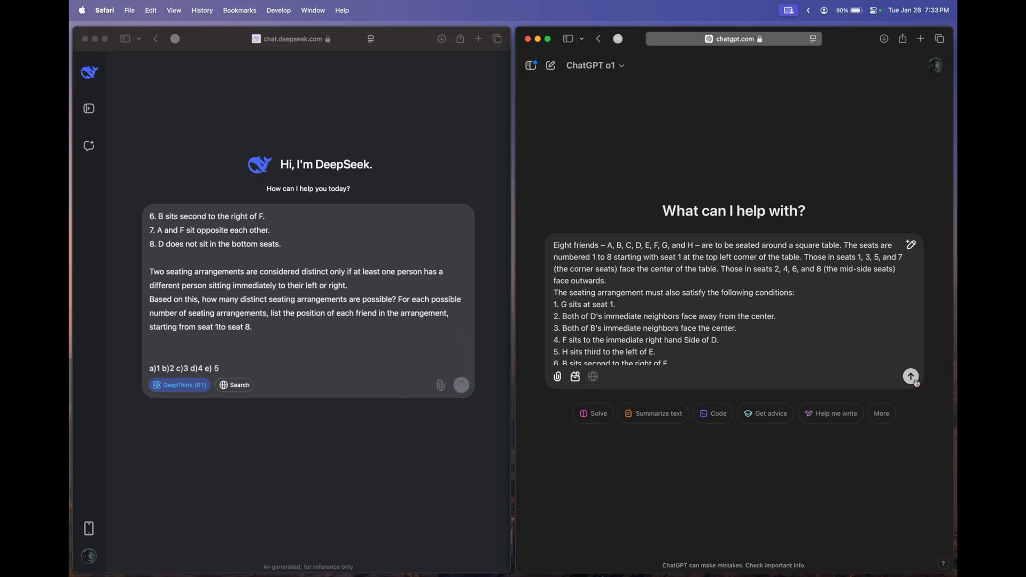
{"action": "left_click", "coordinate": [911, 377]}
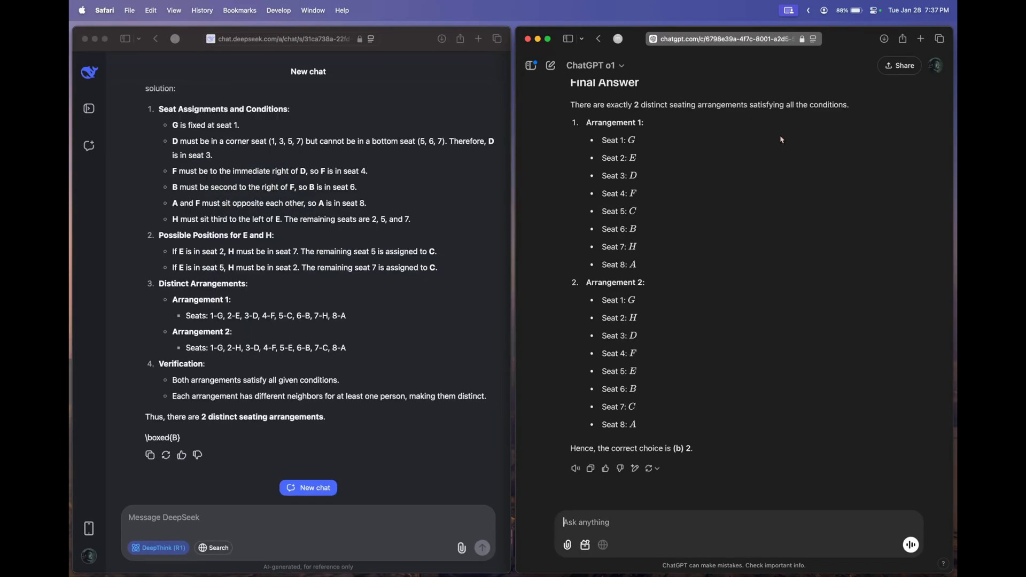
- Compare how long ChatGPT and DeepSeek each spent thinking about the seating puzzle
{"action": "scroll", "coordinate": [748, 214], "scroll_direction": "up", "scroll_amount": 10}
{"action": "scroll", "coordinate": [697, 262], "scroll_direction": "down", "scroll_amount": 10}
{"action": "scroll", "coordinate": [662, 243], "scroll_direction": "up", "scroll_amount": 15}
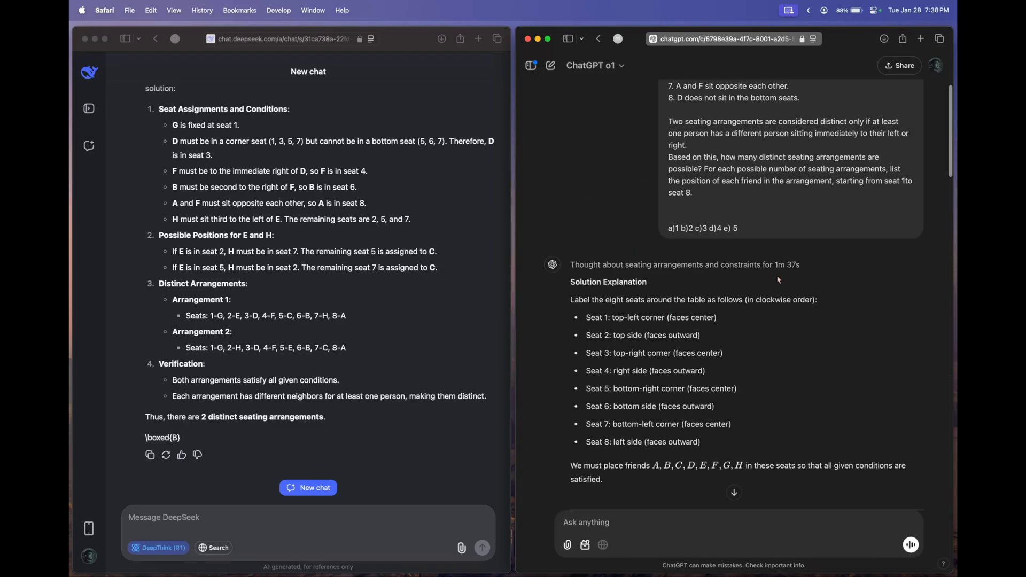
{"action": "scroll", "coordinate": [194, 260], "scroll_direction": "up", "scroll_amount": 20}
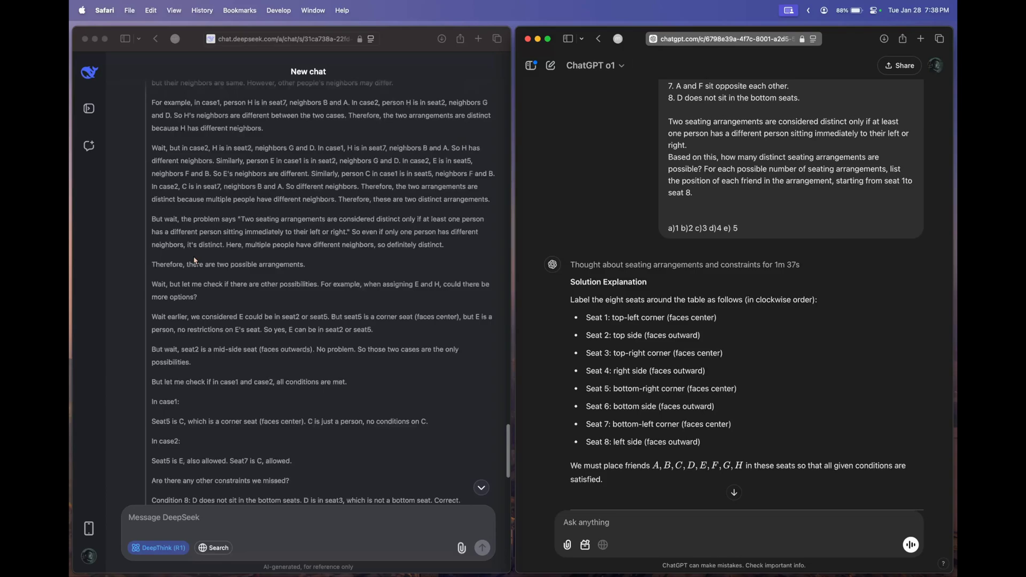
{"action": "scroll", "coordinate": [195, 260], "scroll_direction": "up", "scroll_amount": 5}
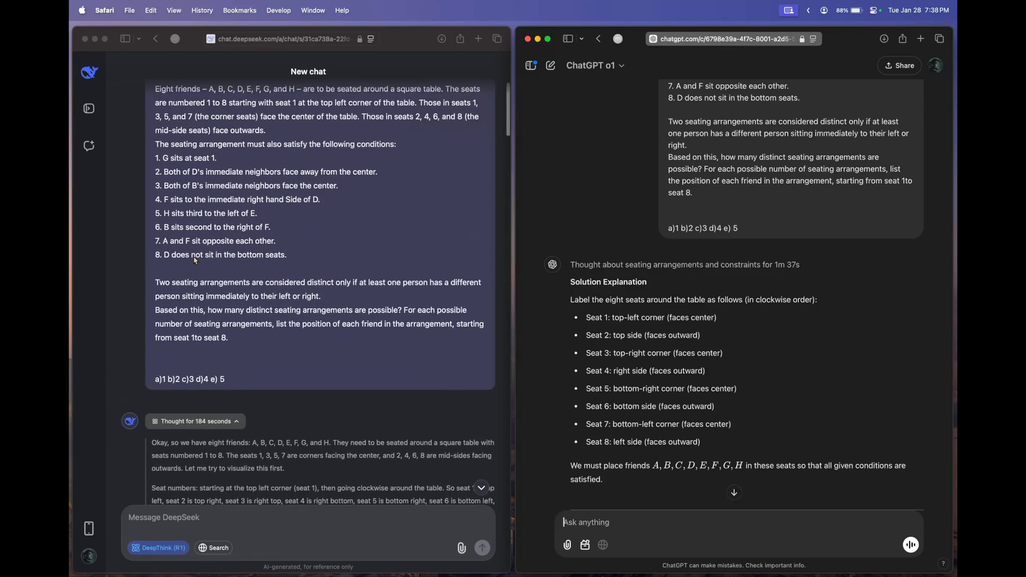
{"action": "scroll", "coordinate": [194, 260], "scroll_direction": "down", "scroll_amount": 6}
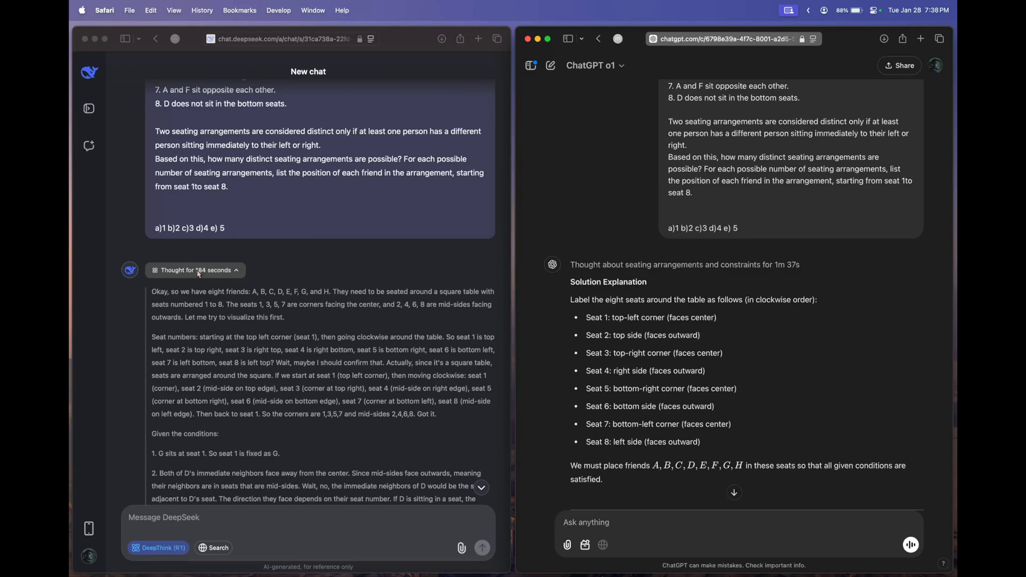
{"action": "left_click", "coordinate": [198, 271]}
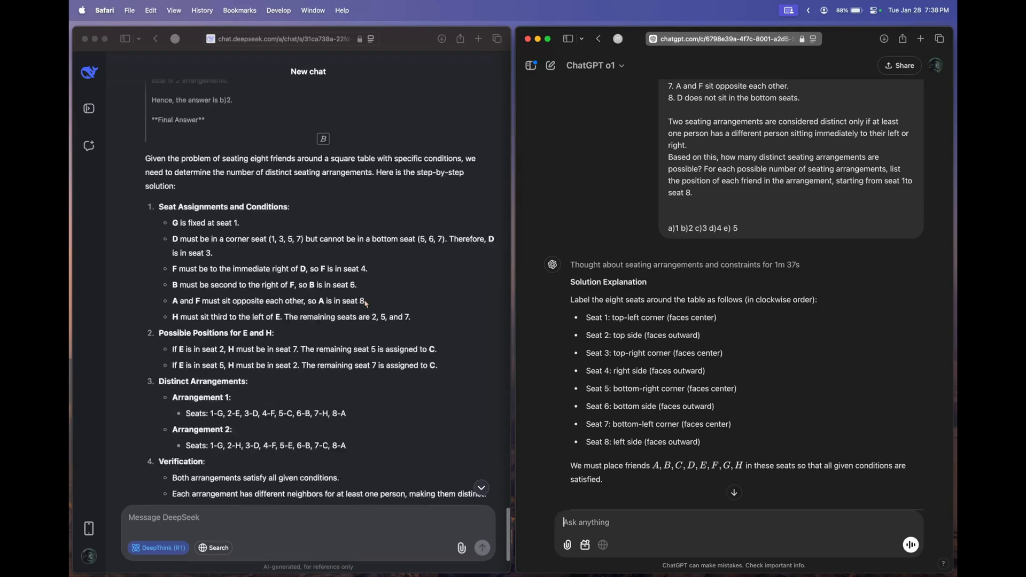
- Compare the seat-by-seat listings of Arrangement 1 and Arrangement 2 in the final answers of ChatGPT and DeepSeek
{"action": "scroll", "coordinate": [310, 320], "scroll_direction": "down", "scroll_amount": 3}
{"action": "scroll", "coordinate": [709, 306], "scroll_direction": "down", "scroll_amount": 10}
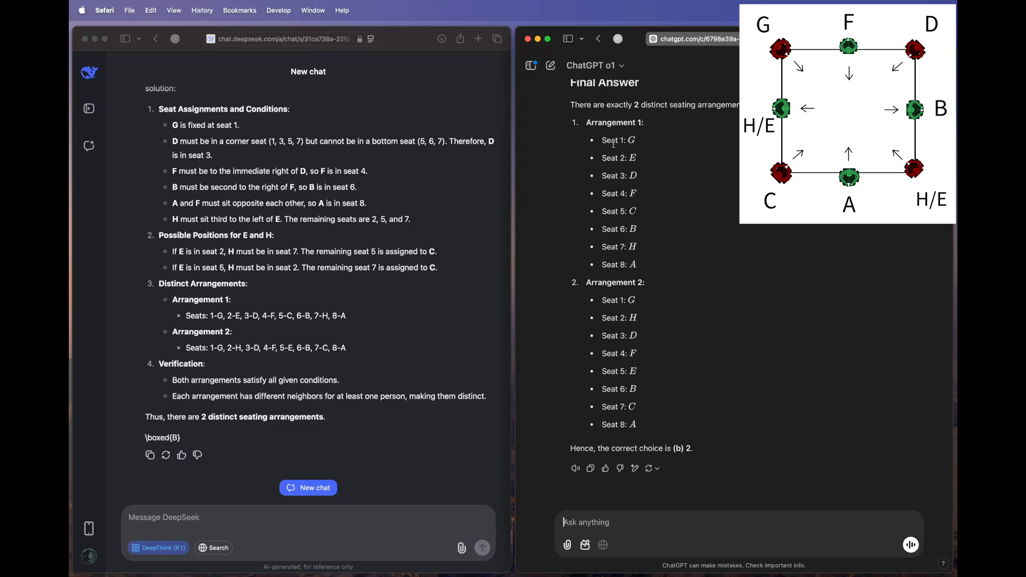
{"action": "scroll", "coordinate": [613, 143], "scroll_direction": "up", "scroll_amount": 3}
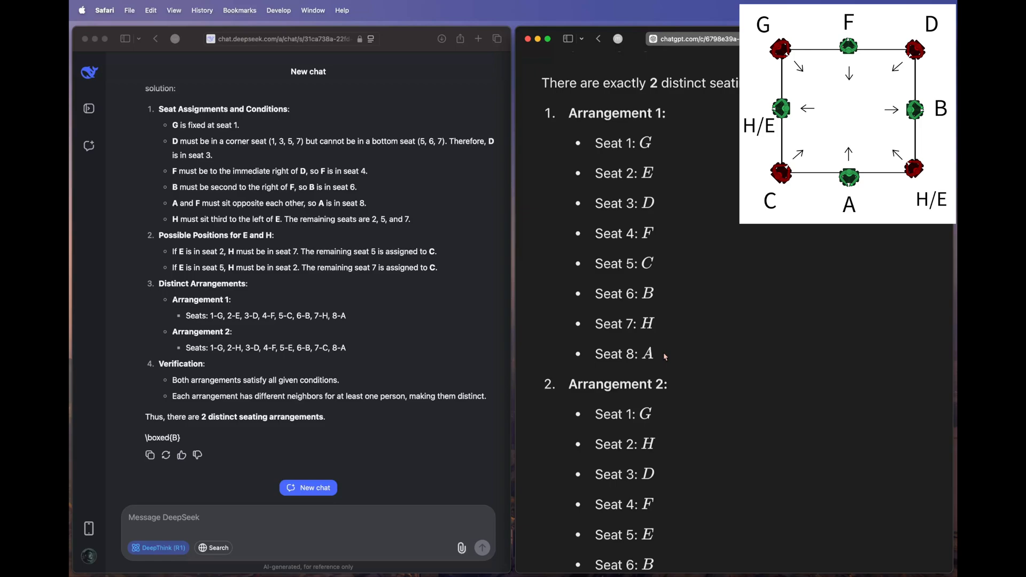
{"action": "scroll", "coordinate": [663, 351], "scroll_direction": "down", "scroll_amount": 5}
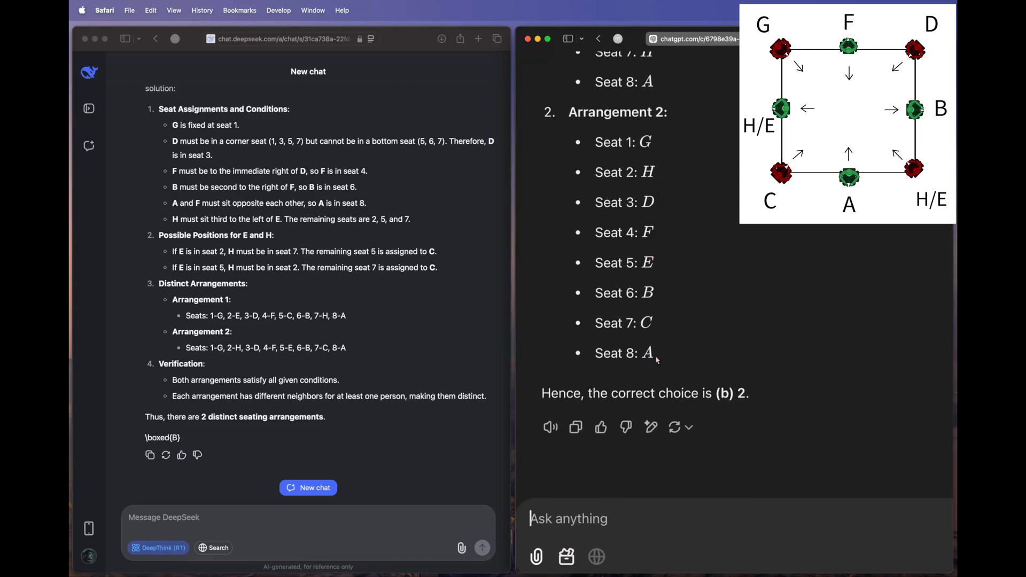
{"action": "key", "text": "super+minus"}
{"action": "key", "text": "super+minus"}
{"action": "left_click", "coordinate": [352, 335]}
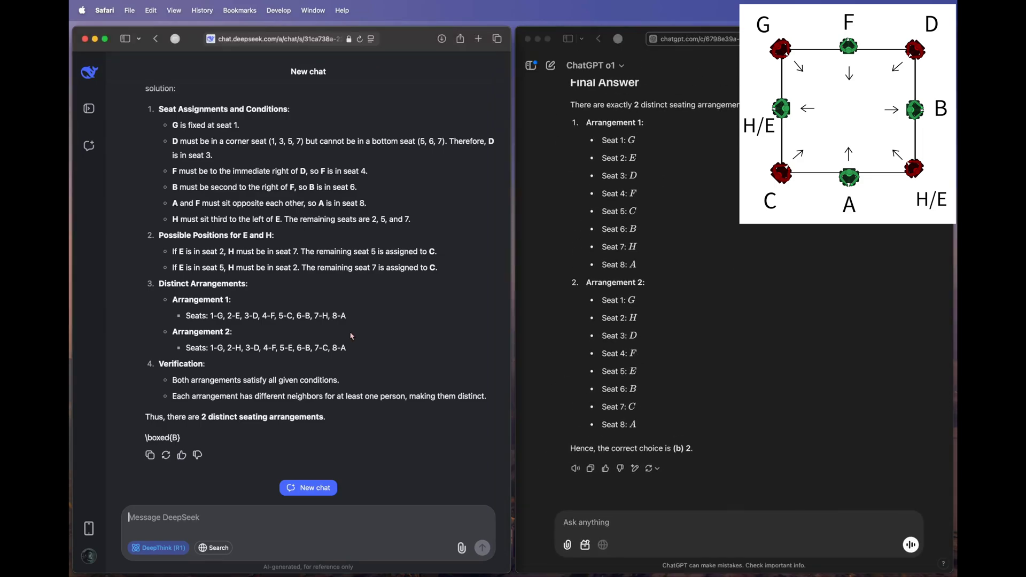
{"action": "scroll", "coordinate": [352, 336], "scroll_direction": "up", "scroll_amount": 5}
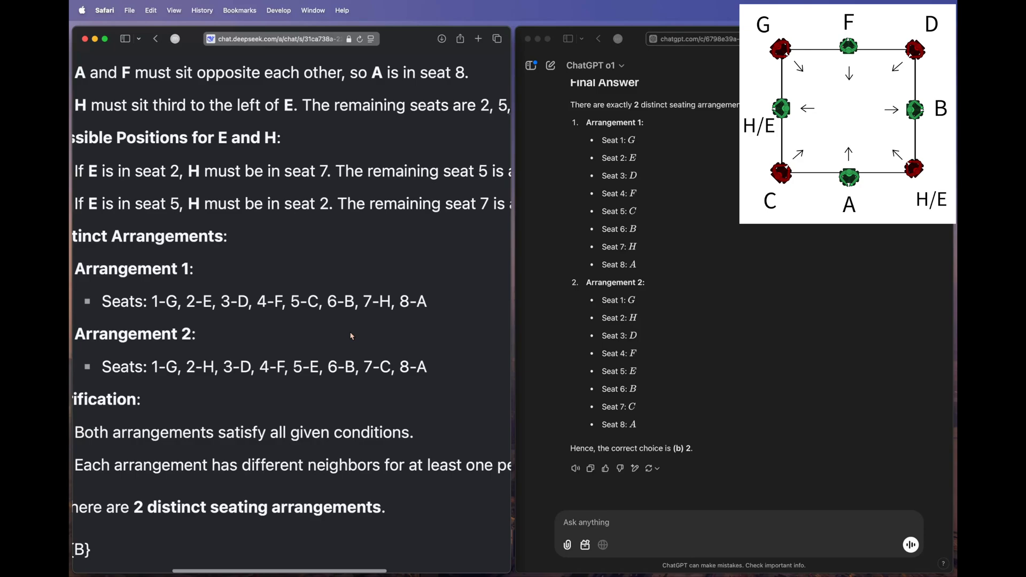
{"action": "scroll", "coordinate": [351, 335], "scroll_direction": "left", "scroll_amount": 3}
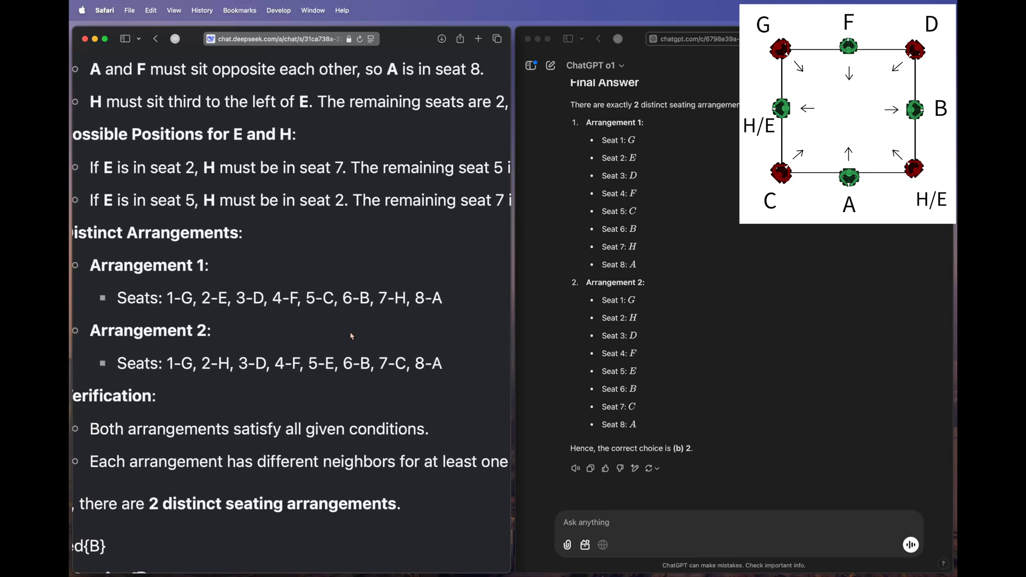
{"action": "scroll", "coordinate": [351, 335], "scroll_direction": "down", "scroll_amount": 5}
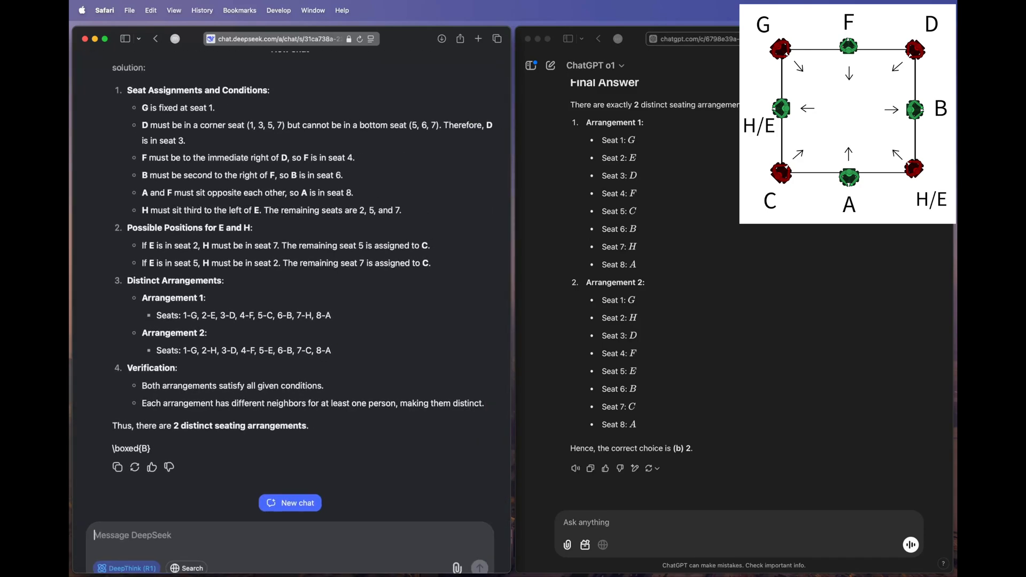
- Reread the numbered seating conditions in the original puzzle prompt in both chats
{"action": "left_click", "coordinate": [623, 252]}
{"action": "scroll", "coordinate": [623, 252], "scroll_direction": "up", "scroll_amount": 10}
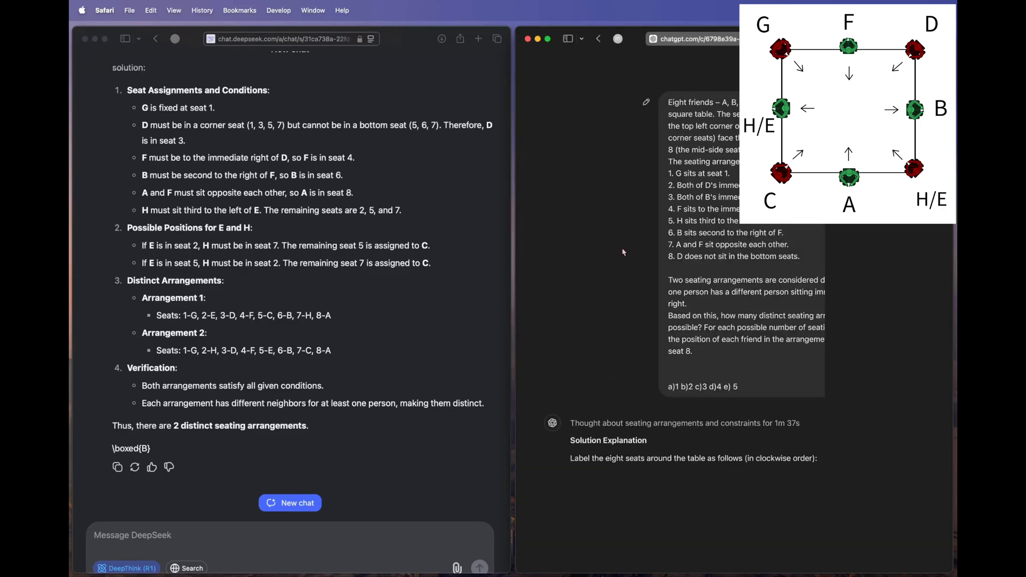
{"action": "scroll", "coordinate": [623, 252], "scroll_direction": "up", "scroll_amount": 5}
{"action": "scroll", "coordinate": [622, 251], "scroll_direction": "down", "scroll_amount": 5}
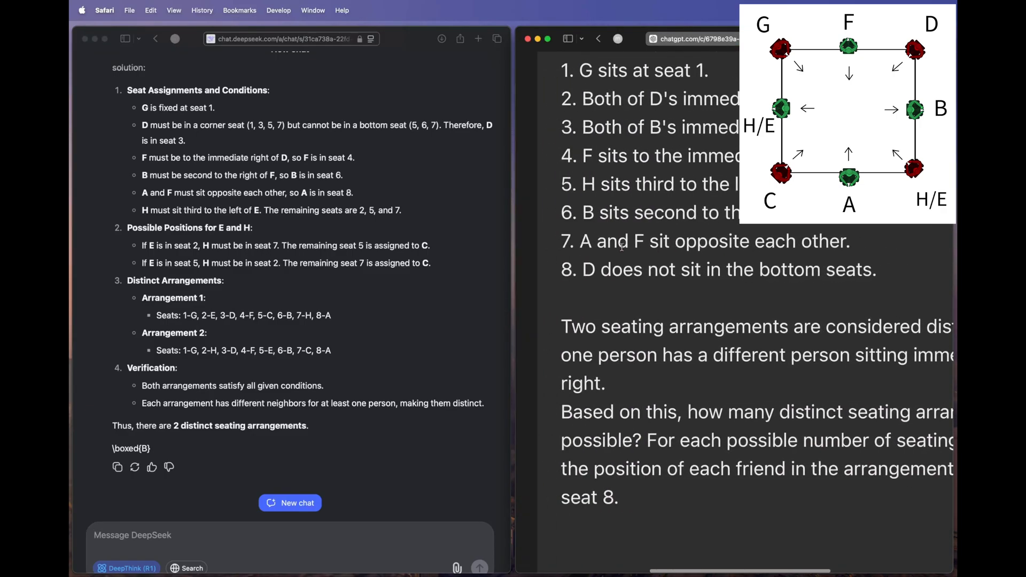
{"action": "scroll", "coordinate": [590, 171], "scroll_direction": "left", "scroll_amount": 1}
{"action": "scroll", "coordinate": [830, 184], "scroll_direction": "right", "scroll_amount": 3}
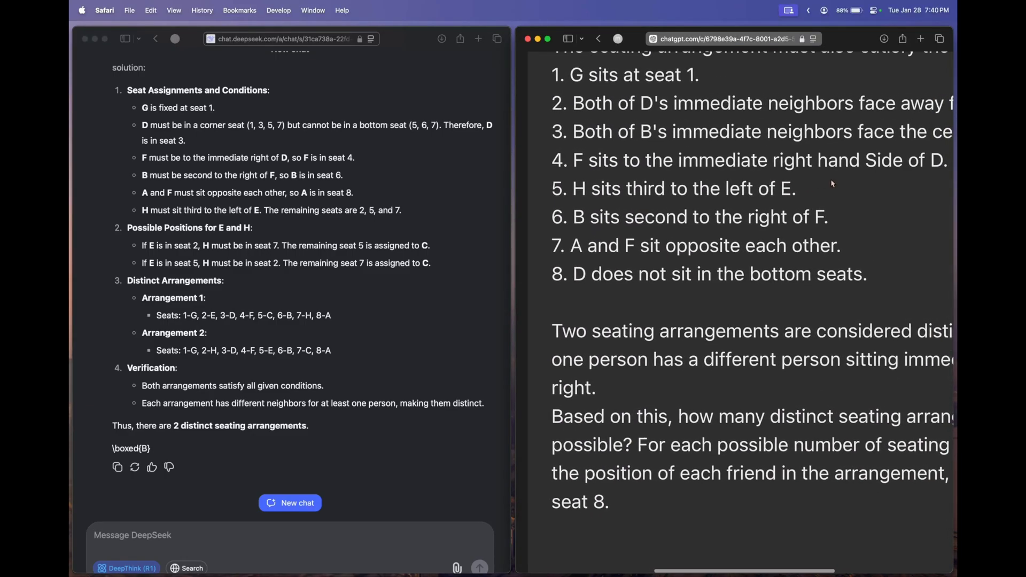
{"action": "scroll", "coordinate": [850, 182], "scroll_direction": "down", "scroll_amount": 5}
{"action": "scroll", "coordinate": [212, 242], "scroll_direction": "up", "scroll_amount": 15}
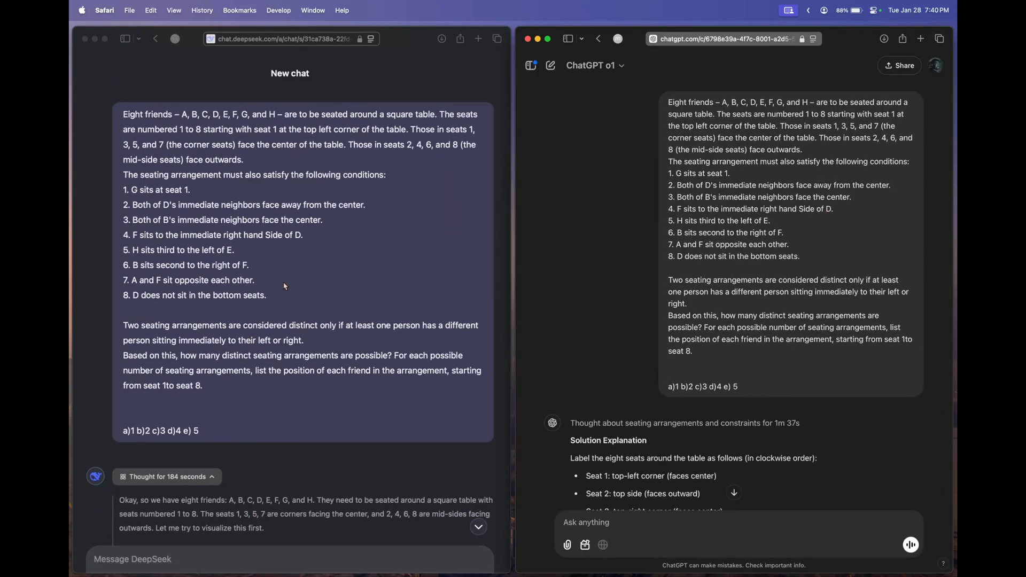
- Check F's seat in ChatGPT's two final arrangements against its reasoning for F sitting to the immediate right of D
{"action": "scroll", "coordinate": [283, 257], "scroll_direction": "down", "scroll_amount": 20}
{"action": "scroll", "coordinate": [696, 422], "scroll_direction": "down", "scroll_amount": 20}
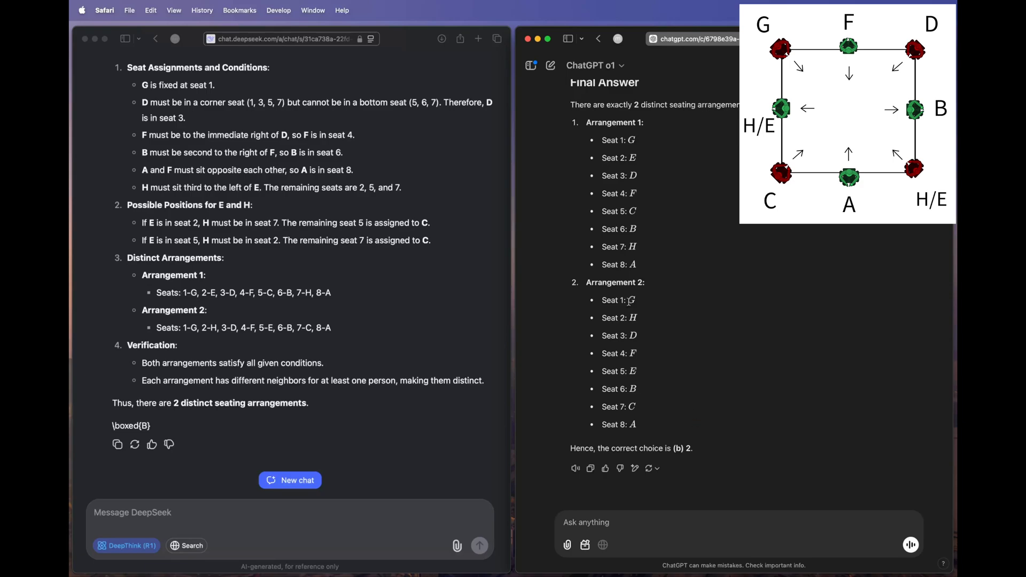
{"action": "left_click_drag", "start_coordinate": [600, 194], "coordinate": [673, 193]}
{"action": "left_click_drag", "start_coordinate": [607, 363], "coordinate": [661, 358]}
{"action": "scroll", "coordinate": [616, 235], "scroll_direction": "up", "scroll_amount": 10}
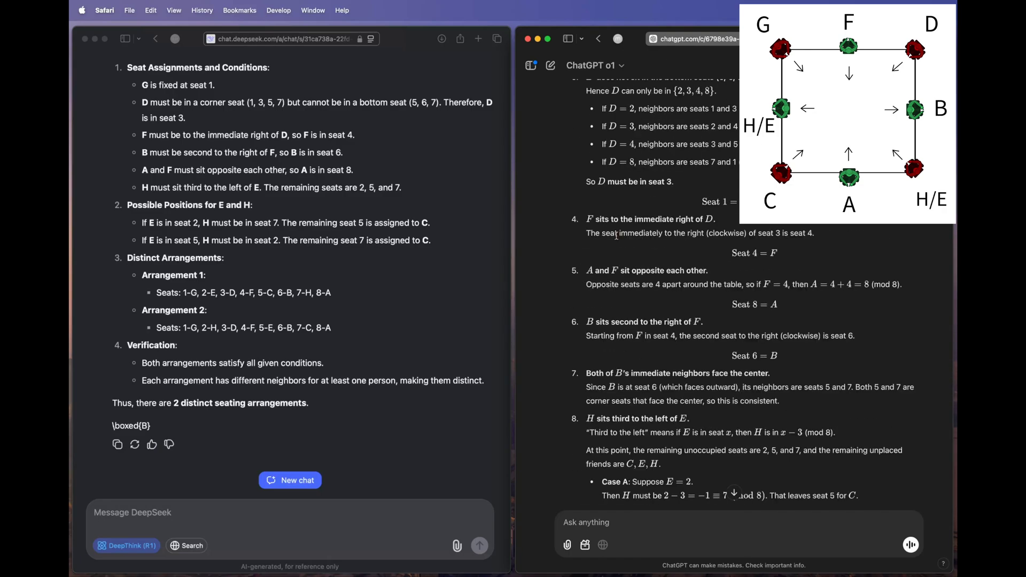
{"action": "scroll", "coordinate": [616, 235], "scroll_direction": "up", "scroll_amount": 3}
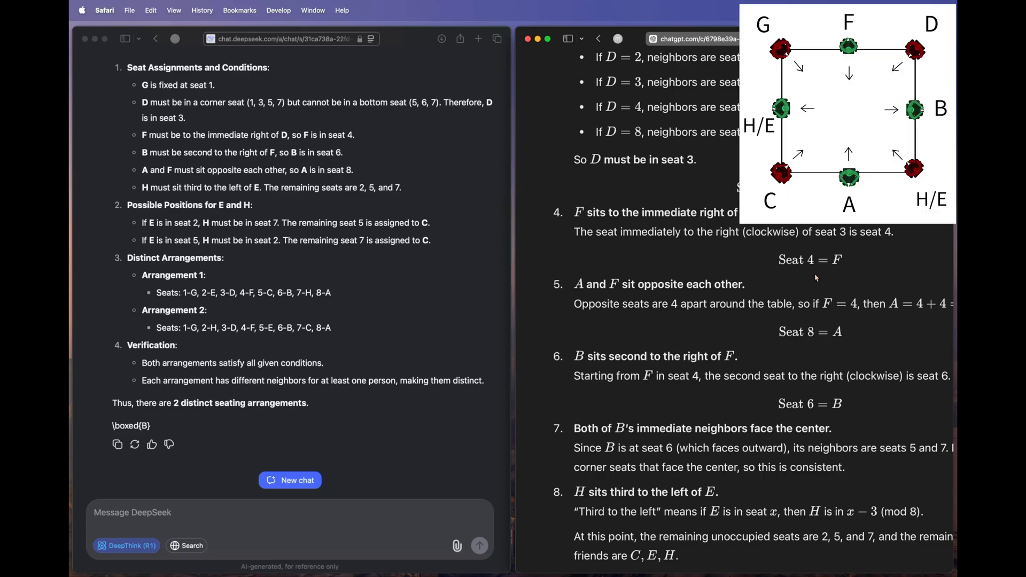
{"action": "key", "text": "super+minus"}
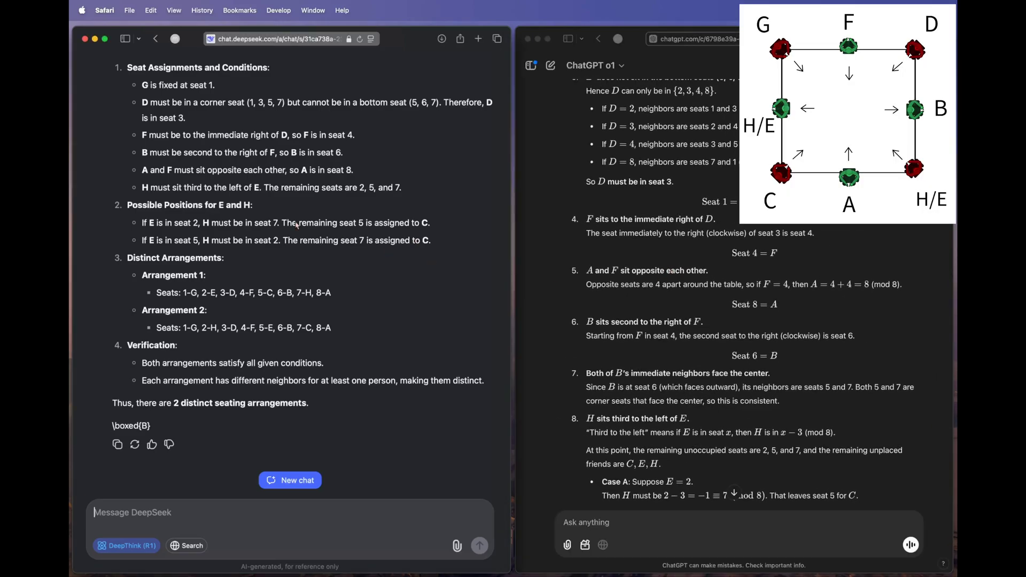
- Examine DeepSeek's reasoning for condition 4 about F and D, checking it against the seat numbering in the prompt and its final answer
{"action": "scroll", "coordinate": [276, 148], "scroll_direction": "up", "scroll_amount": 15}
{"action": "left_click", "coordinate": [276, 148]}
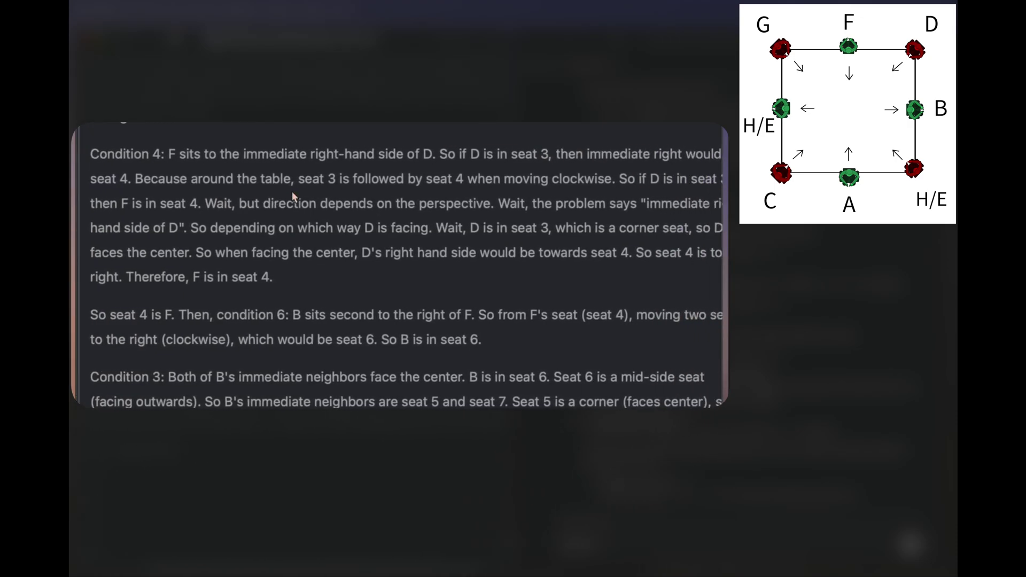
{"action": "scroll", "coordinate": [305, 193], "scroll_direction": "up", "scroll_amount": 1}
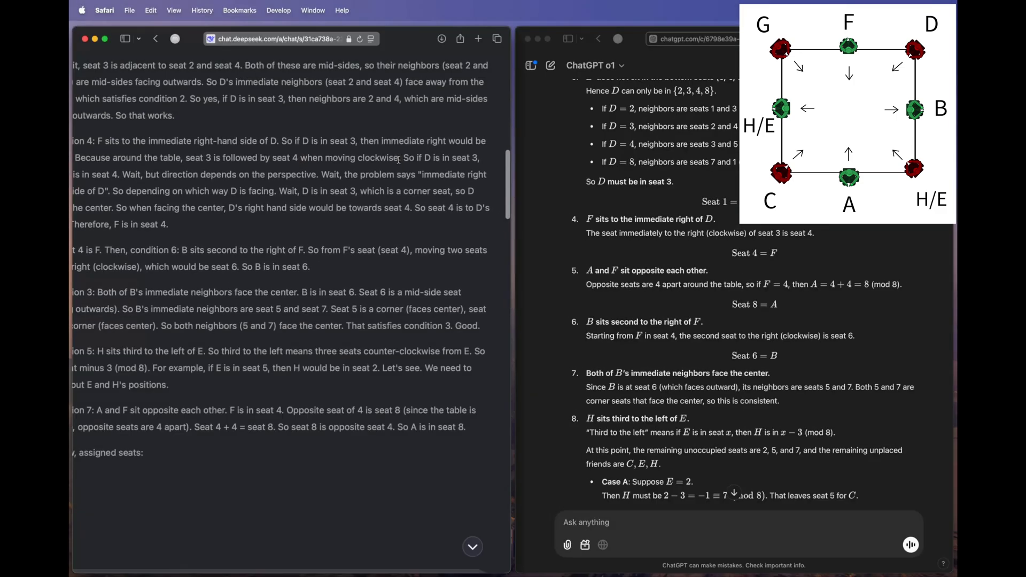
{"action": "scroll", "coordinate": [398, 159], "scroll_direction": "down", "scroll_amount": 3}
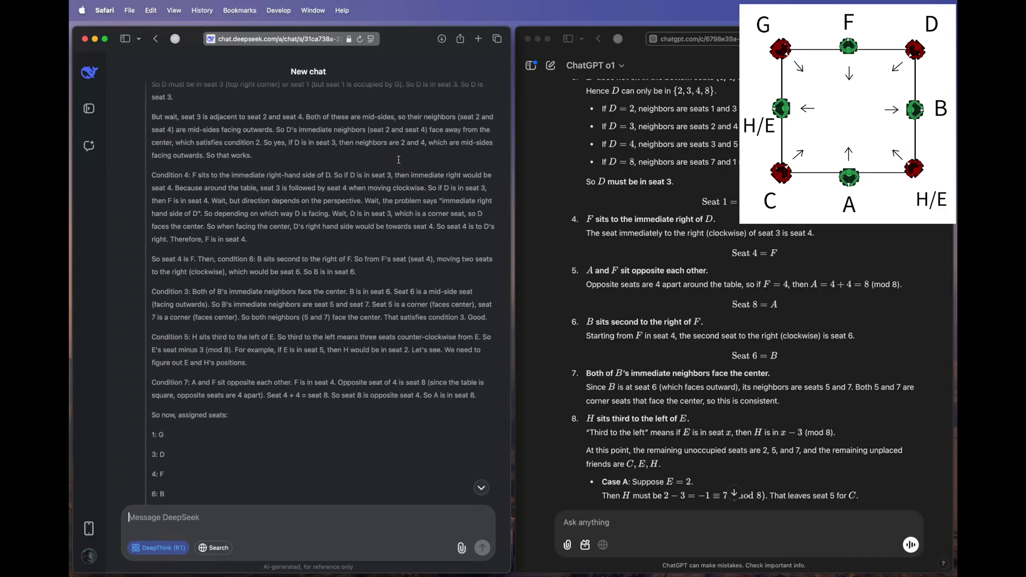
{"action": "scroll", "coordinate": [398, 160], "scroll_direction": "up", "scroll_amount": 15}
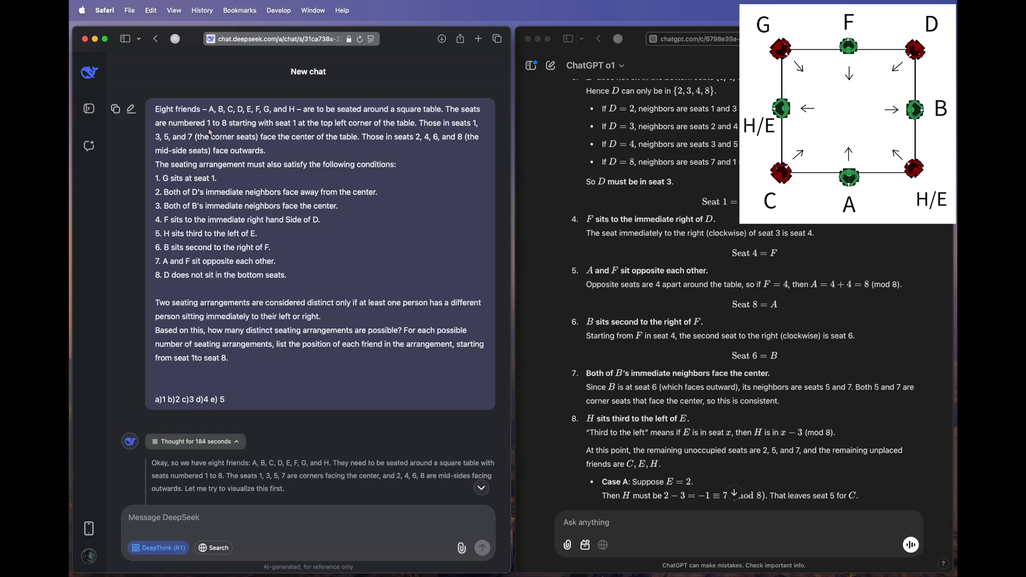
{"action": "scroll", "coordinate": [243, 171], "scroll_direction": "down", "scroll_amount": 15}
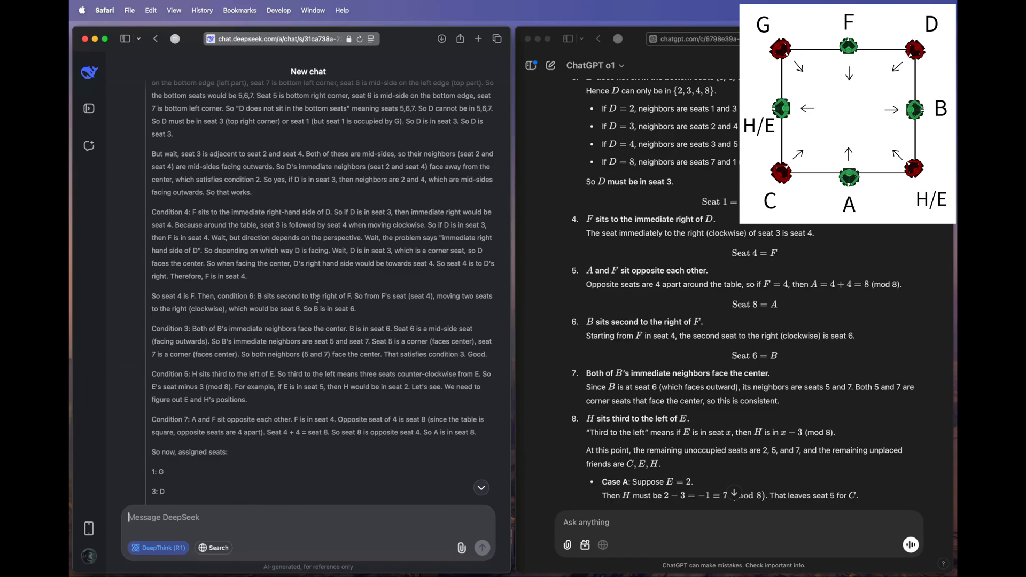
{"action": "scroll", "coordinate": [317, 300], "scroll_direction": "down", "scroll_amount": 20}
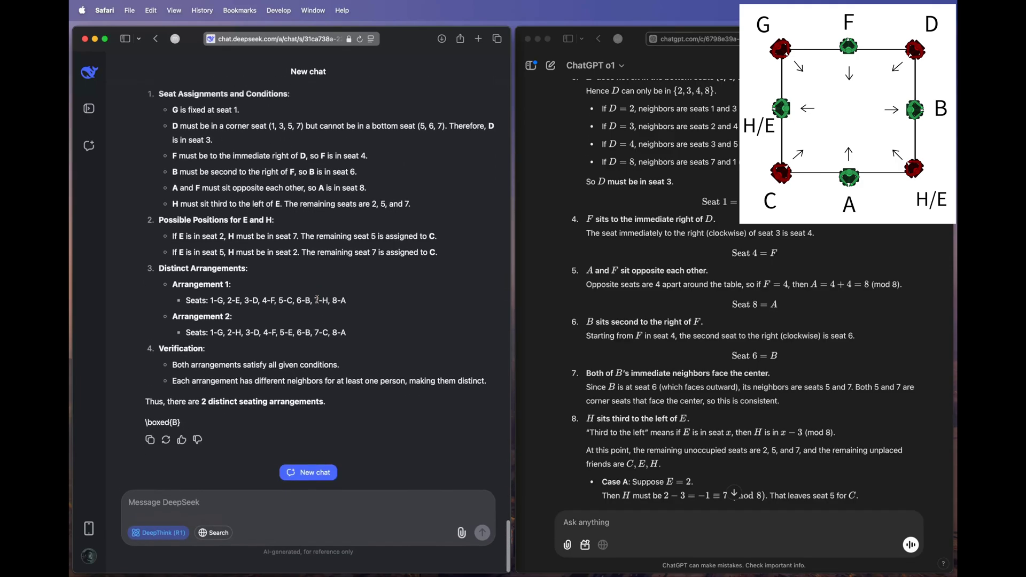
{"action": "scroll", "coordinate": [647, 319], "scroll_direction": "down", "scroll_amount": 10}
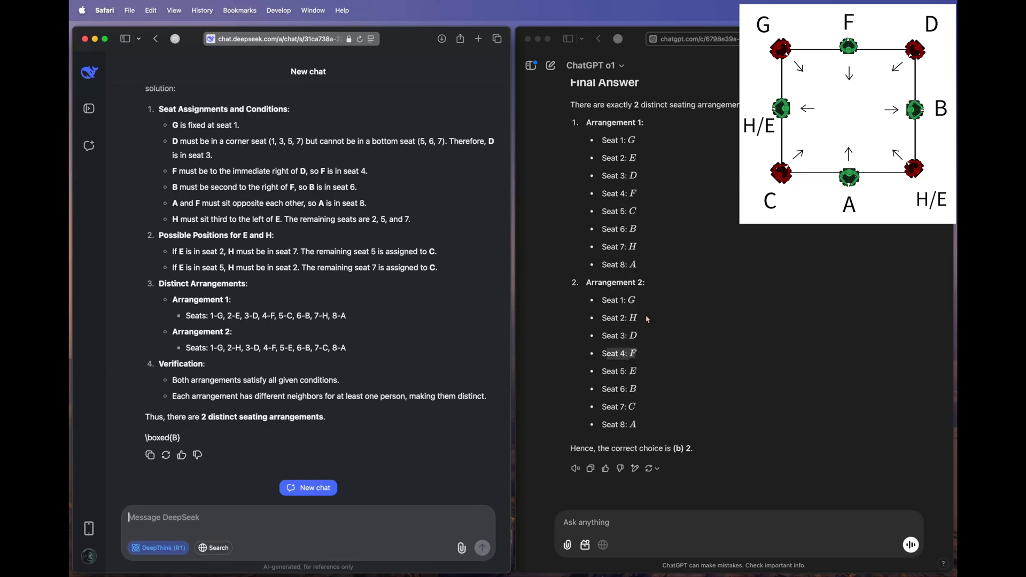
- Send both chats a follow-up saying the arrangement count is right but both arrangements are wrong, asking what is deviating them from the correct answer
{"action": "type", "text": "The number of seating arrangements is right but the arrangement you mention is wrong in both the cases think what is that you are getting wrong that is deviating you from the correct answer."}
{"action": "left_click", "coordinate": [588, 524]}
{"action": "type", "text": "The number of seating arrangements is right but the arrangement you mention is wrong in both the cases think what is that you are getting wrong that is deviating you from the correct answer."}
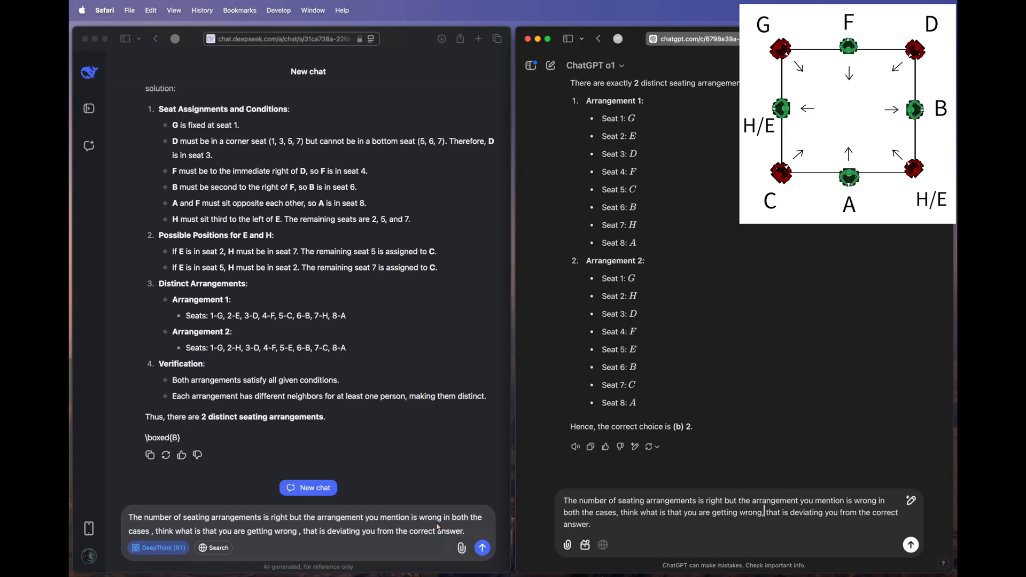
{"action": "left_click", "coordinate": [482, 547]}
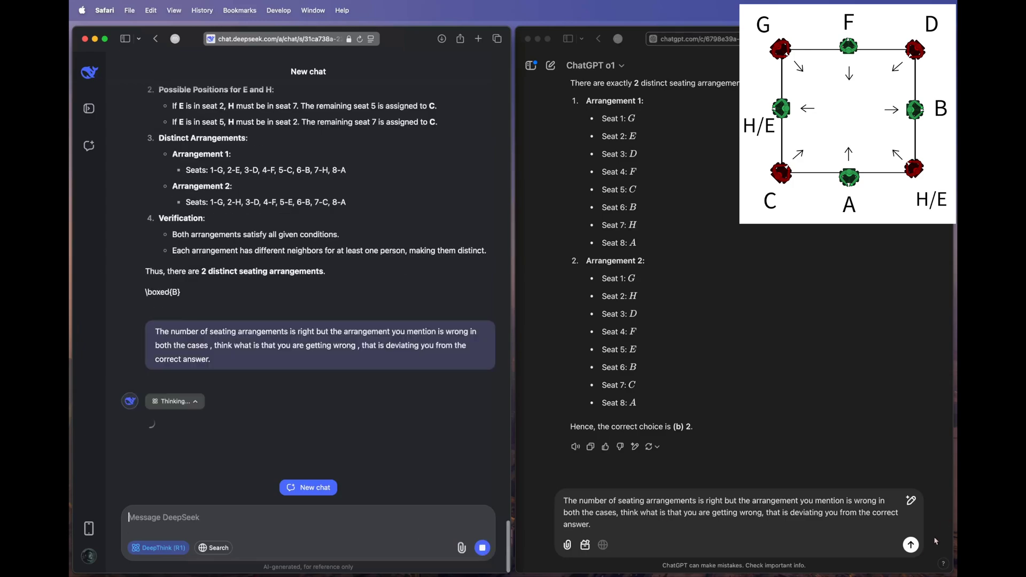
{"action": "left_click", "coordinate": [911, 545]}
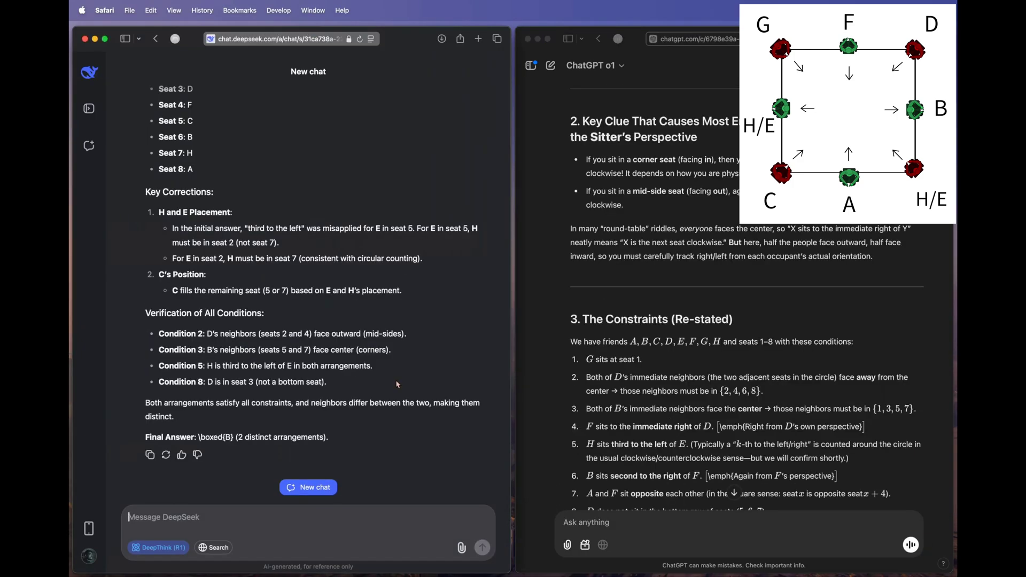
- Examine DeepSeek's revised answer and its key corrections for H and E, checking them against condition 5 in the original prompt
{"action": "scroll", "coordinate": [398, 385], "scroll_direction": "up", "scroll_amount": 8}
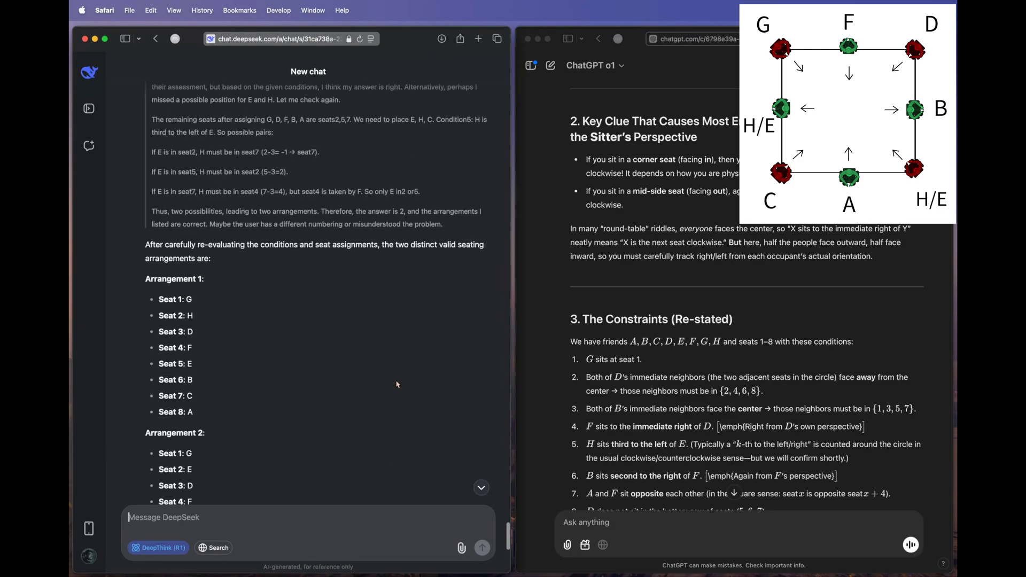
{"action": "scroll", "coordinate": [398, 384], "scroll_direction": "down", "scroll_amount": 8}
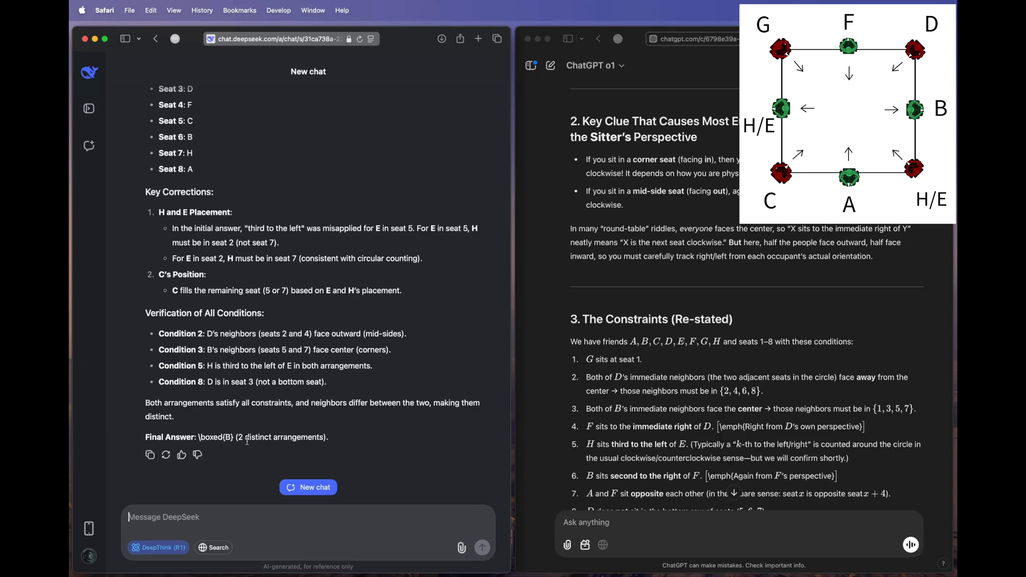
{"action": "scroll", "coordinate": [246, 441], "scroll_direction": "up", "scroll_amount": 4}
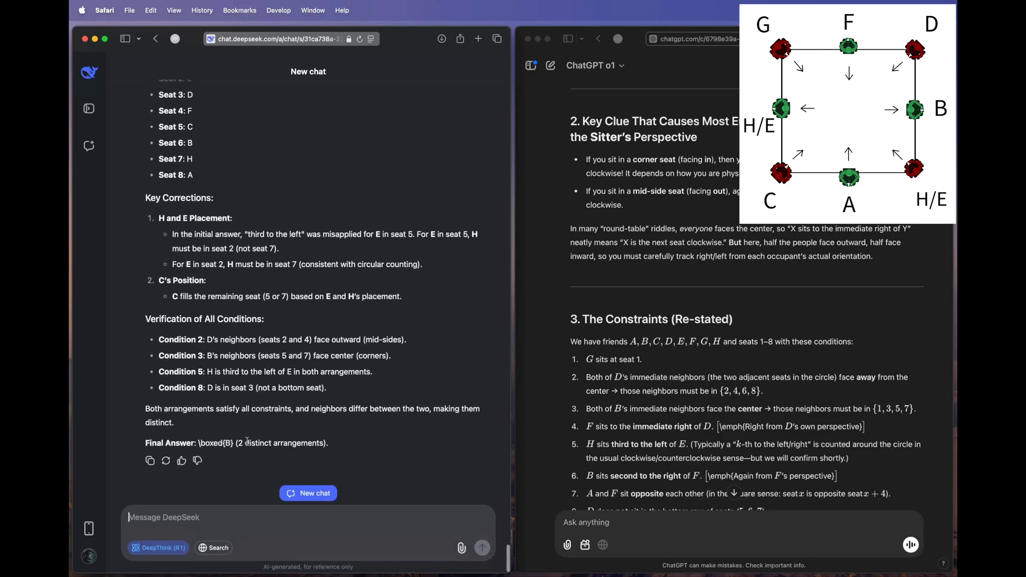
{"action": "scroll", "coordinate": [246, 441], "scroll_direction": "up", "scroll_amount": 2}
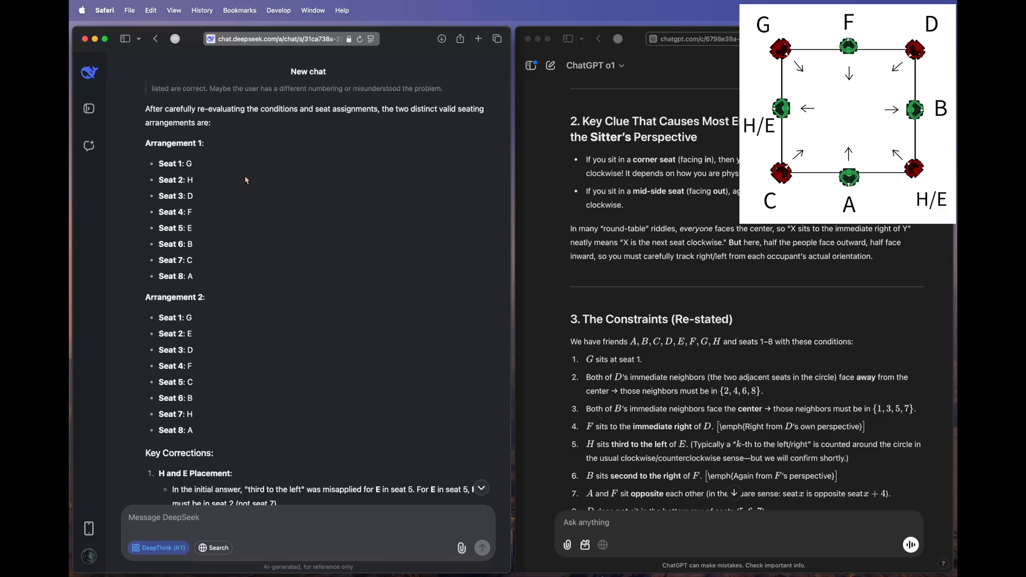
{"action": "scroll", "coordinate": [245, 250], "scroll_direction": "down", "scroll_amount": 4}
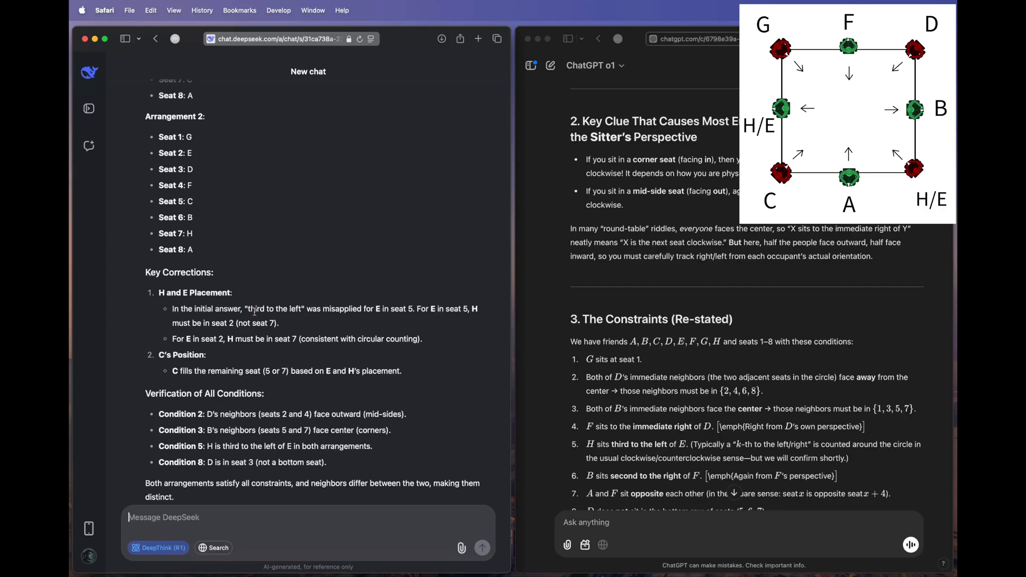
{"action": "scroll", "coordinate": [254, 311], "scroll_direction": "up", "scroll_amount": 20}
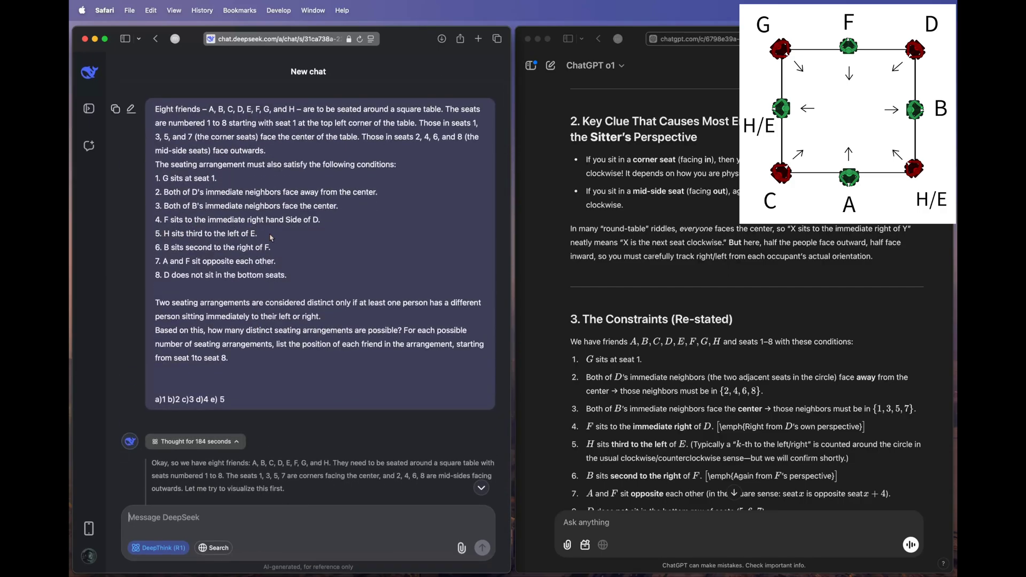
{"action": "scroll", "coordinate": [271, 238], "scroll_direction": "down", "scroll_amount": 20}
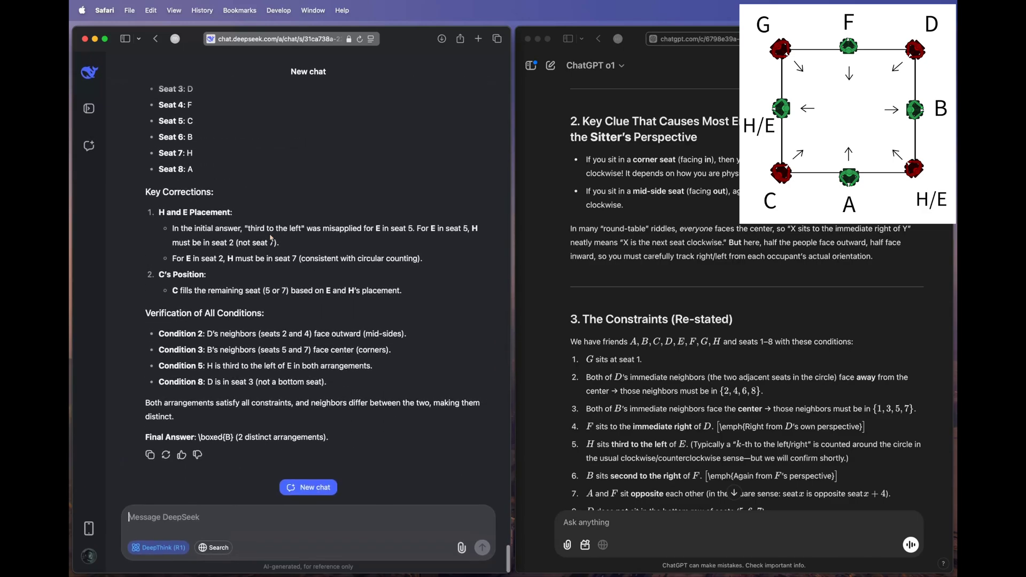
- Review the seat-by-seat listings of Arrangement 1 and Arrangement 2 in DeepSeek's revised answer
{"action": "scroll", "coordinate": [270, 238], "scroll_direction": "up", "scroll_amount": 5}
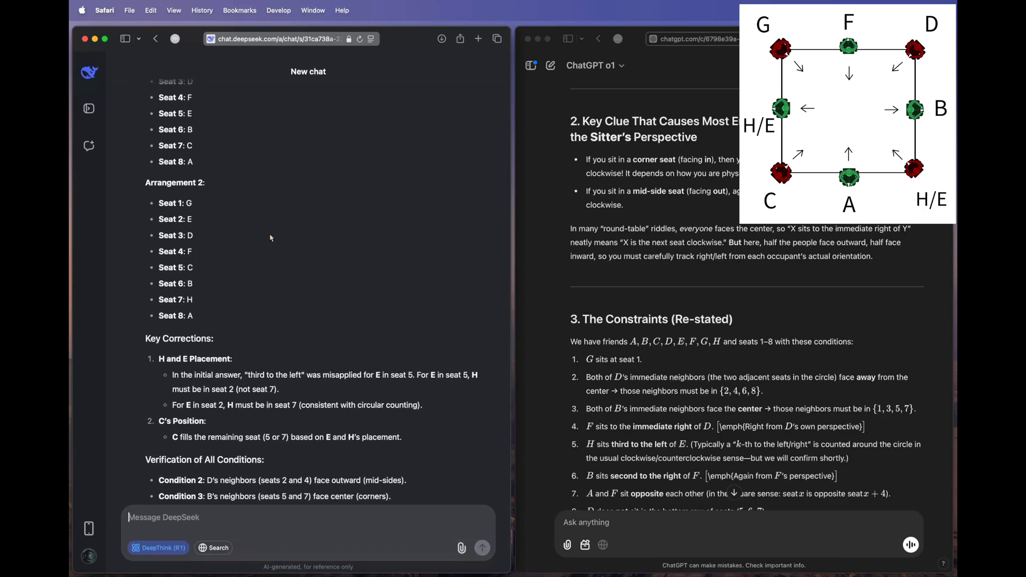
{"action": "scroll", "coordinate": [270, 238], "scroll_direction": "up", "scroll_amount": 1}
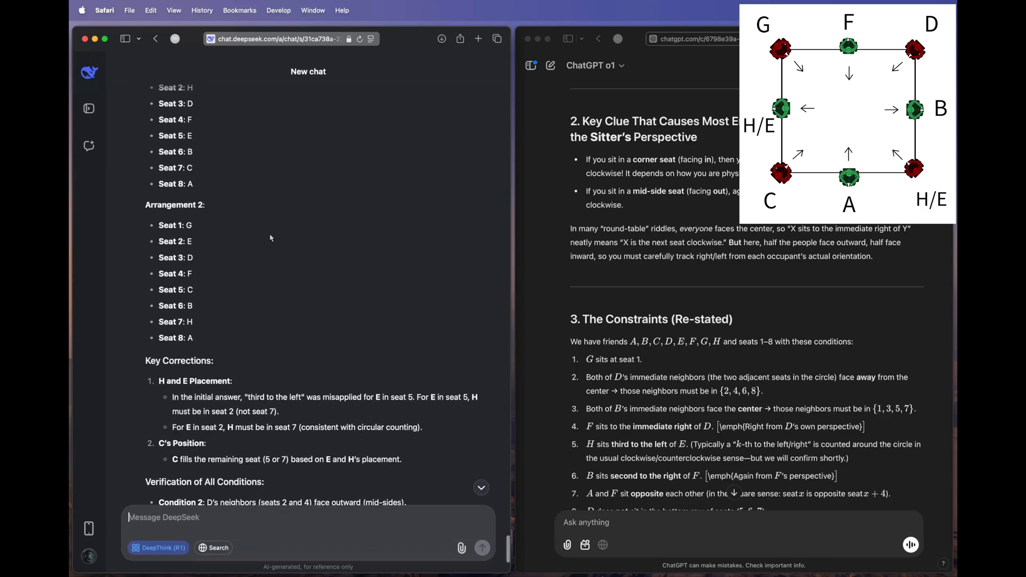
{"action": "scroll", "coordinate": [270, 239], "scroll_direction": "up", "scroll_amount": 1}
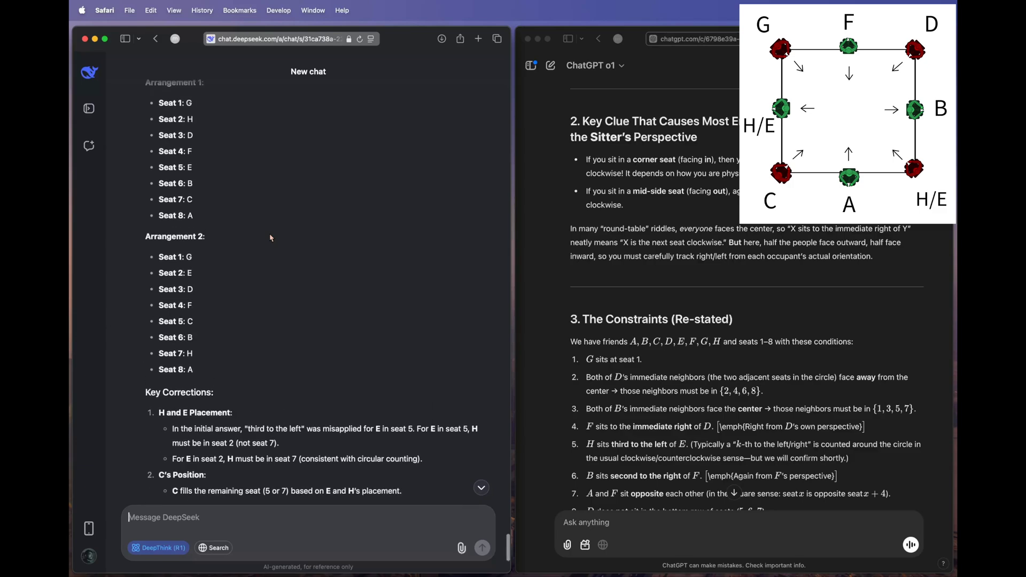
{"action": "scroll", "coordinate": [206, 206], "scroll_direction": "up", "scroll_amount": 1}
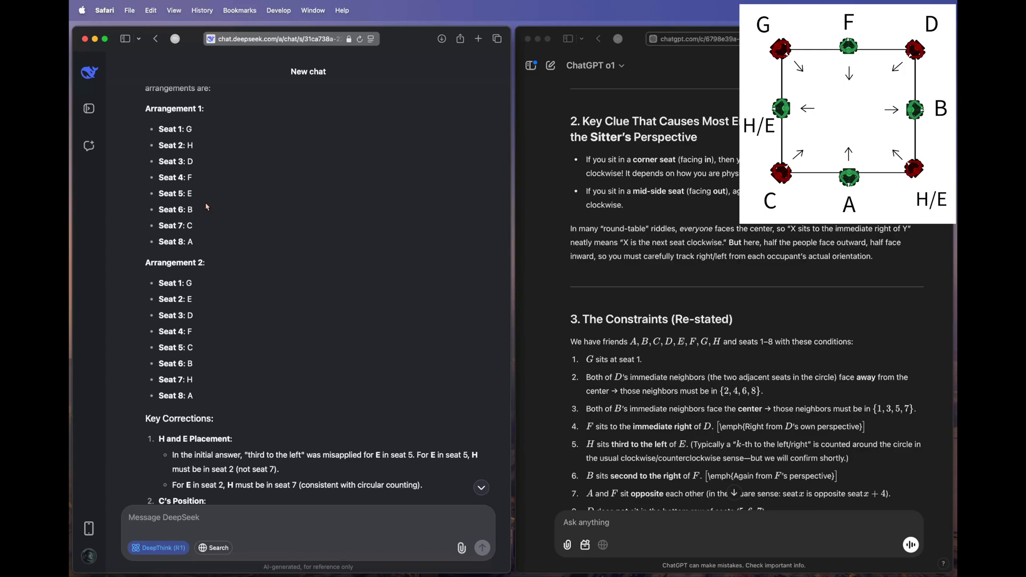
{"action": "scroll", "coordinate": [207, 206], "scroll_direction": "up", "scroll_amount": 3}
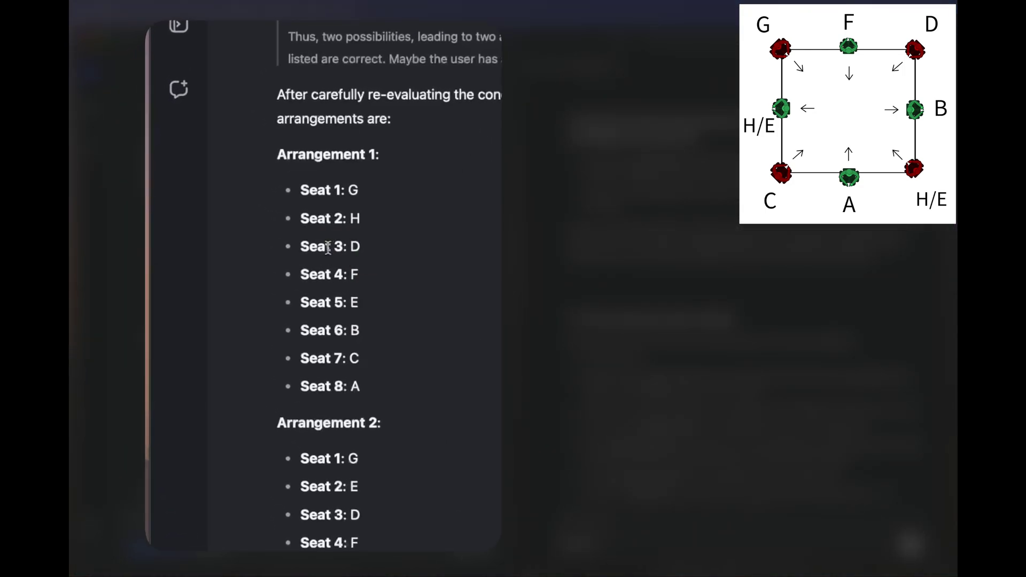
{"action": "scroll", "coordinate": [386, 270], "scroll_direction": "down", "scroll_amount": 3}
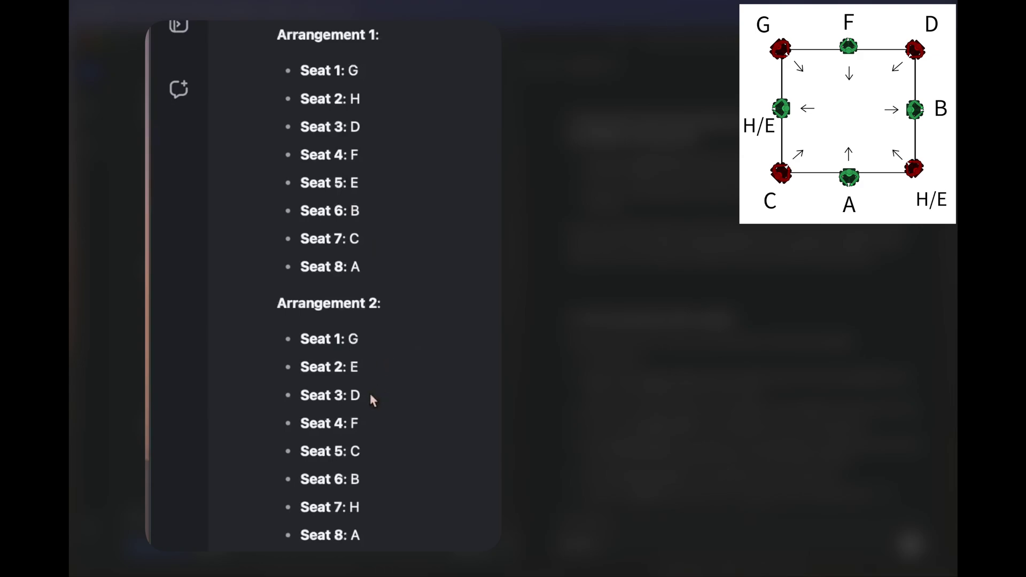
{"action": "scroll", "coordinate": [386, 399], "scroll_direction": "down", "scroll_amount": 2}
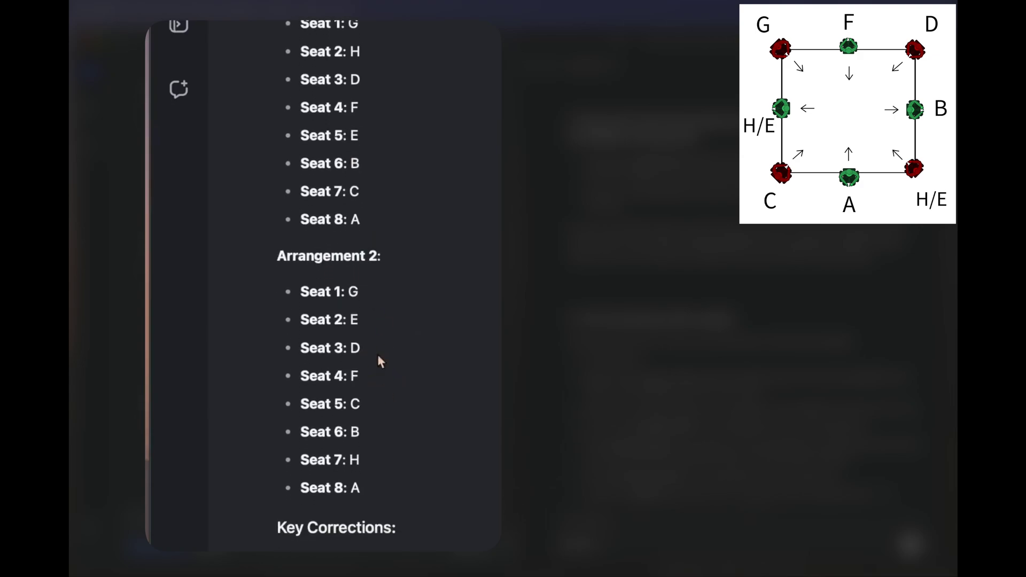
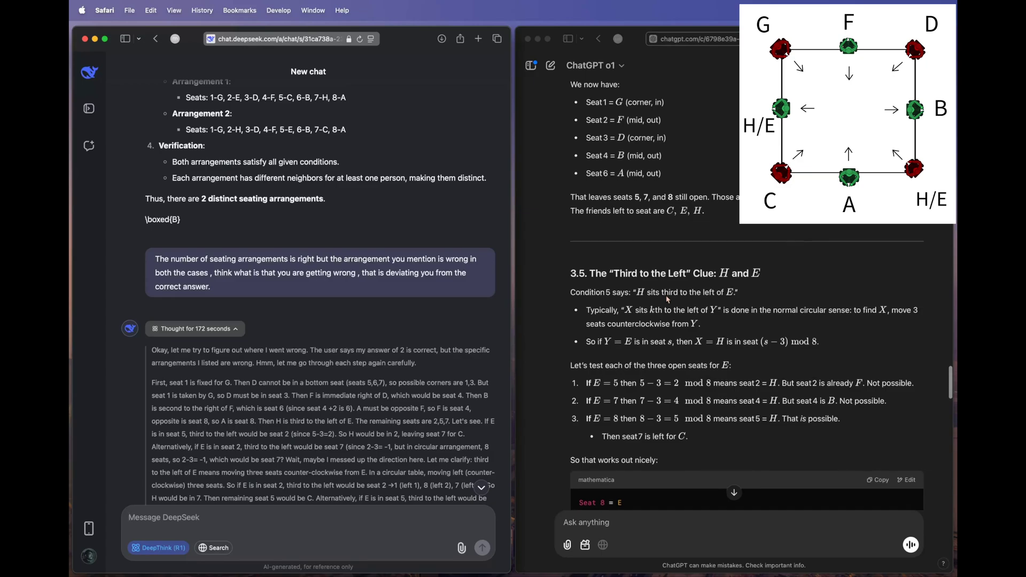
- Skim ChatGPT's revised reasoning on B's placement, the "Third to the Left" clue for H and E, and the complete lineup
{"action": "scroll", "coordinate": [667, 299], "scroll_direction": "down", "scroll_amount": 5}
{"action": "scroll", "coordinate": [667, 299], "scroll_direction": "down", "scroll_amount": 3}
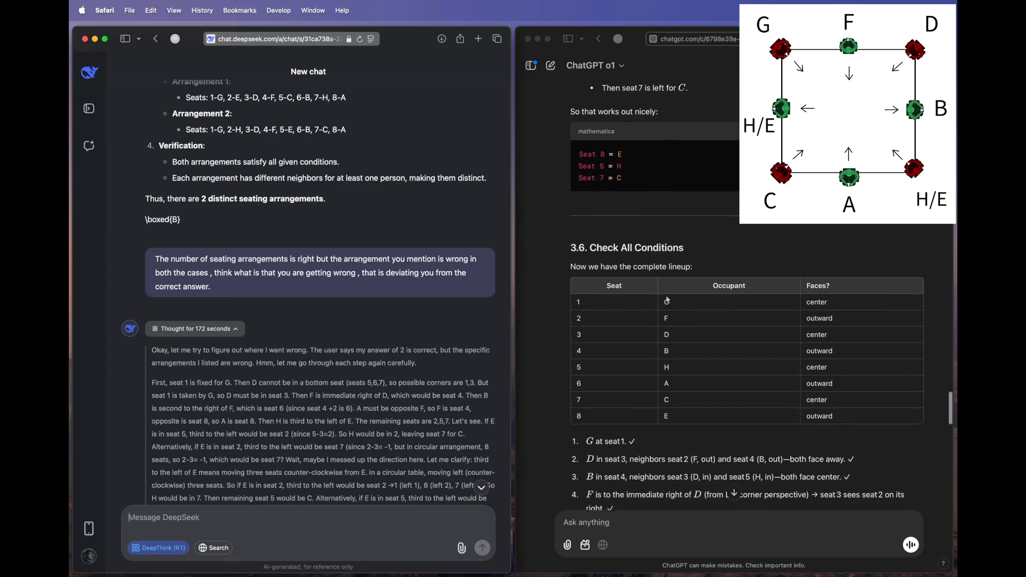
{"action": "scroll", "coordinate": [667, 299], "scroll_direction": "up", "scroll_amount": 5}
{"action": "scroll", "coordinate": [667, 299], "scroll_direction": "up", "scroll_amount": 3}
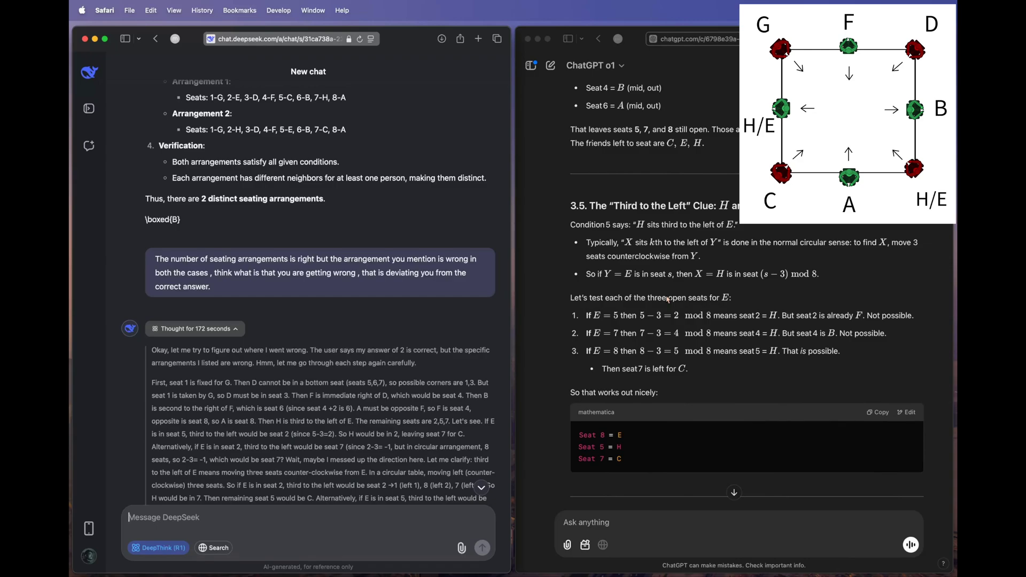
{"action": "scroll", "coordinate": [667, 299], "scroll_direction": "up", "scroll_amount": 8}
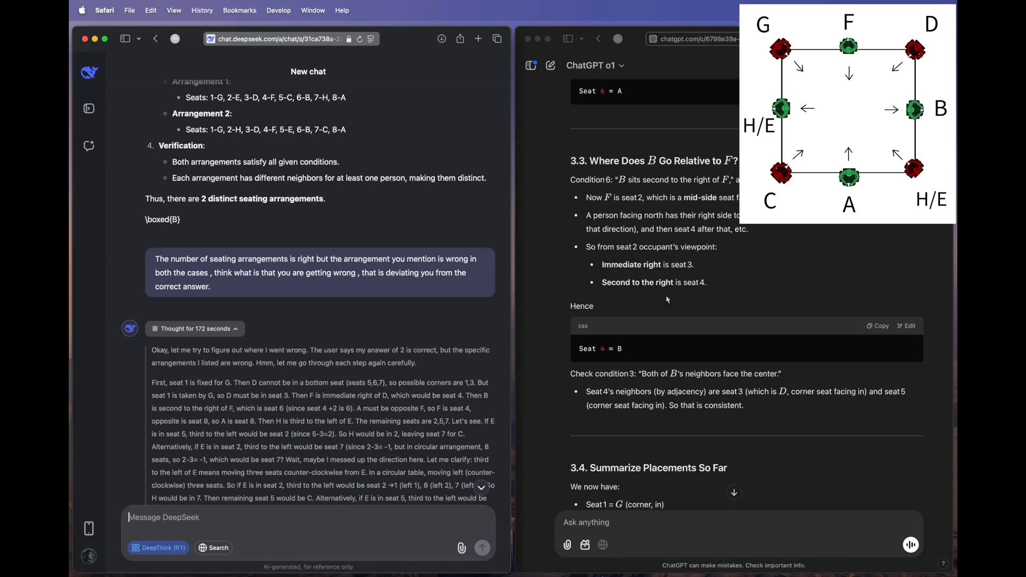
{"action": "scroll", "coordinate": [668, 300], "scroll_direction": "up", "scroll_amount": 15}
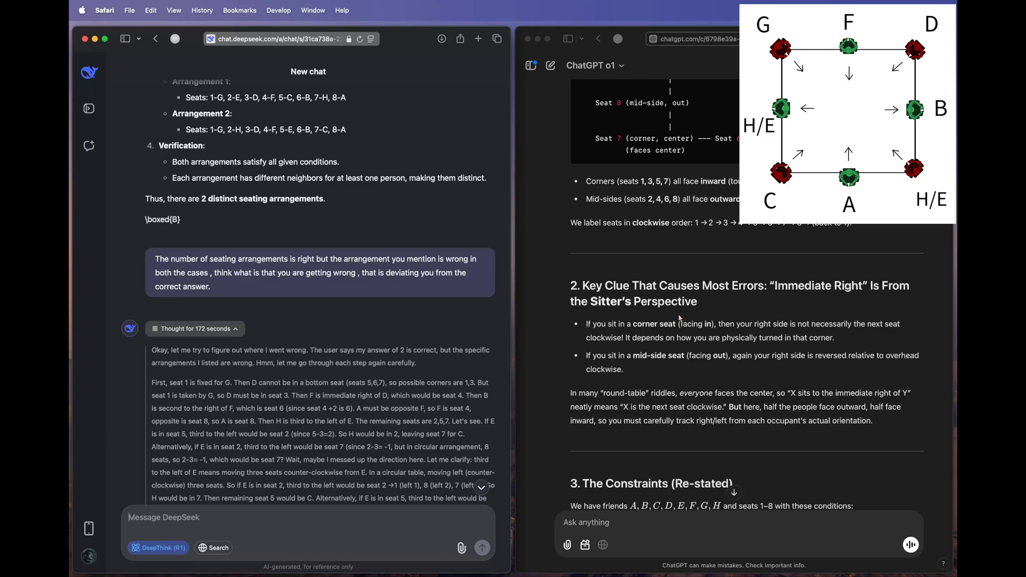
- Read ChatGPT's section 3.1 on where F goes relative to D and highlight the passage favouring seat 2 over seat 4
{"action": "scroll", "coordinate": [679, 318], "scroll_direction": "down", "scroll_amount": 20}
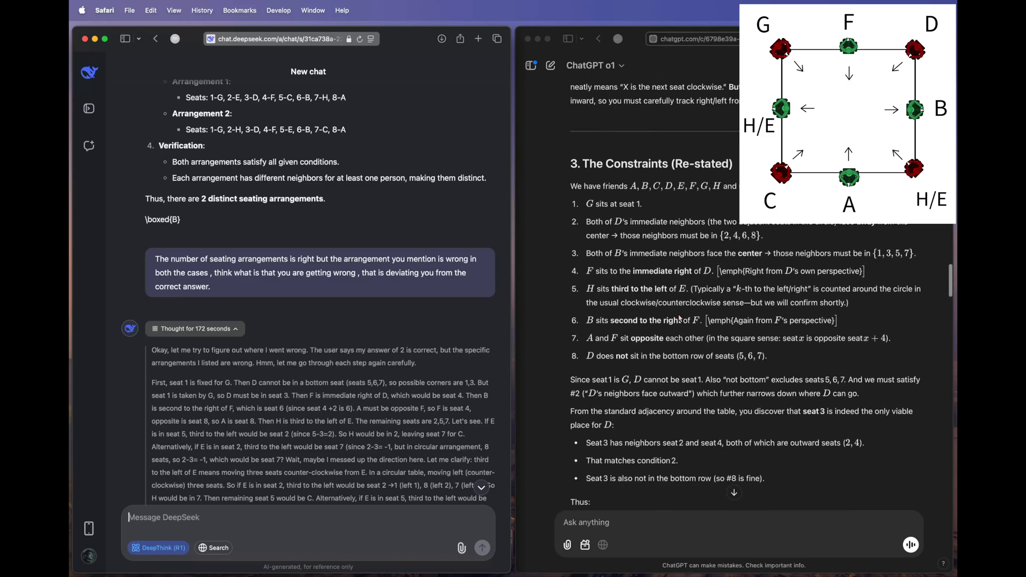
{"action": "scroll", "coordinate": [608, 362], "scroll_direction": "down", "scroll_amount": 2}
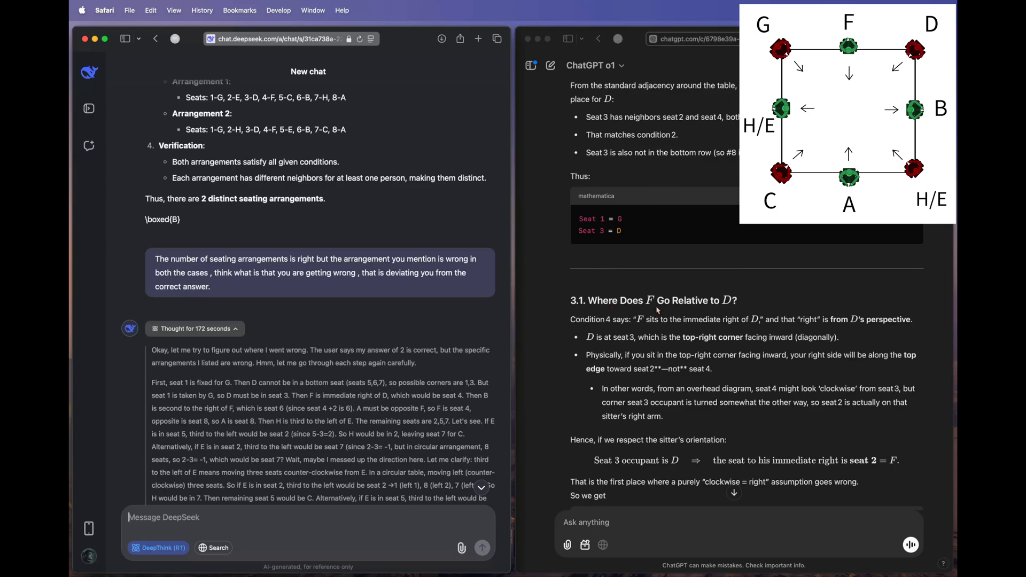
{"action": "scroll", "coordinate": [698, 307], "scroll_direction": "down", "scroll_amount": 5}
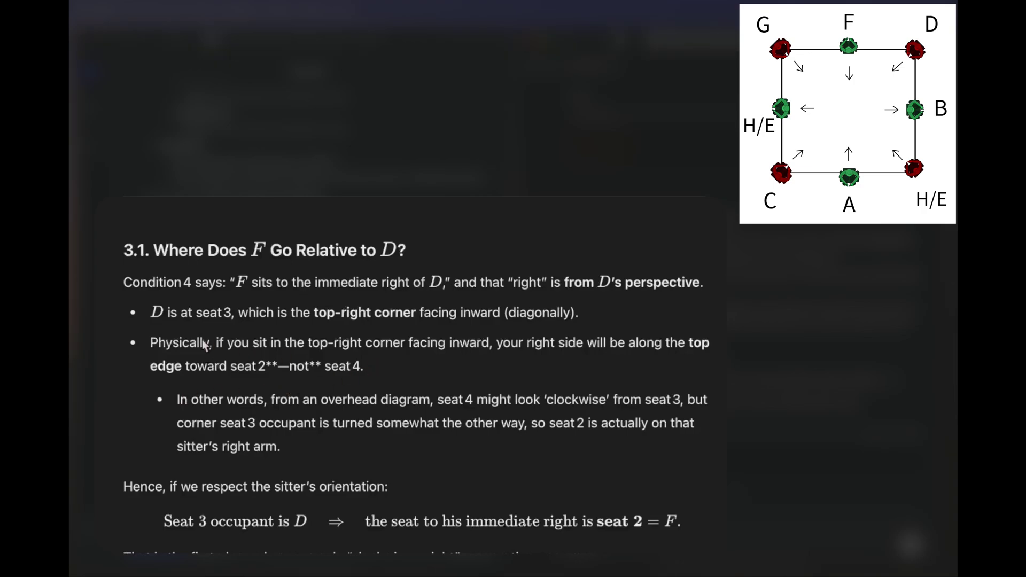
{"action": "left_click_drag", "start_coordinate": [231, 366], "coordinate": [371, 368]}
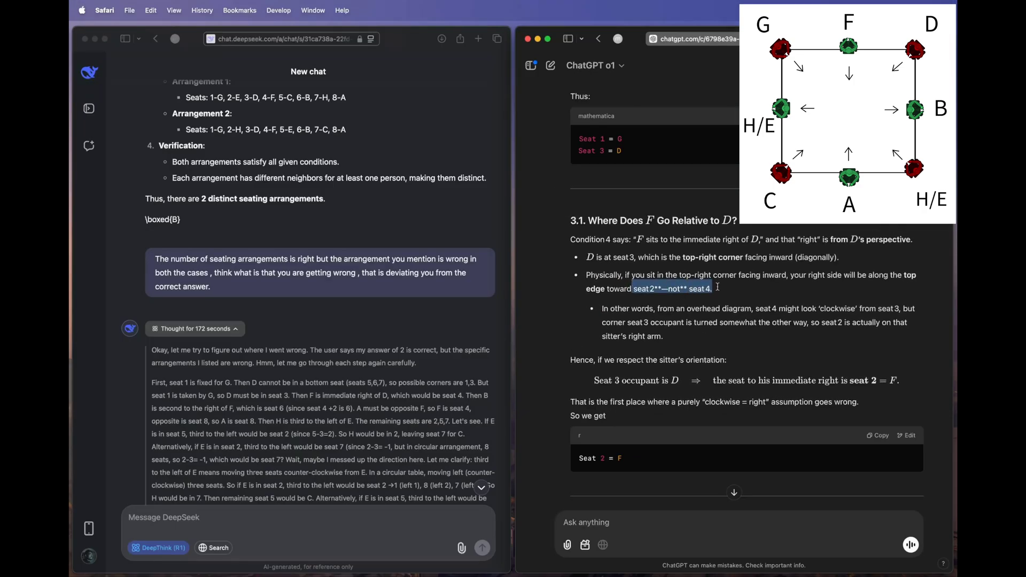
- Review ChatGPT's check of all conditions and its explanation of where the second arrangement comes from, through to the final seatings
{"action": "scroll", "coordinate": [717, 287], "scroll_direction": "down", "scroll_amount": 20}
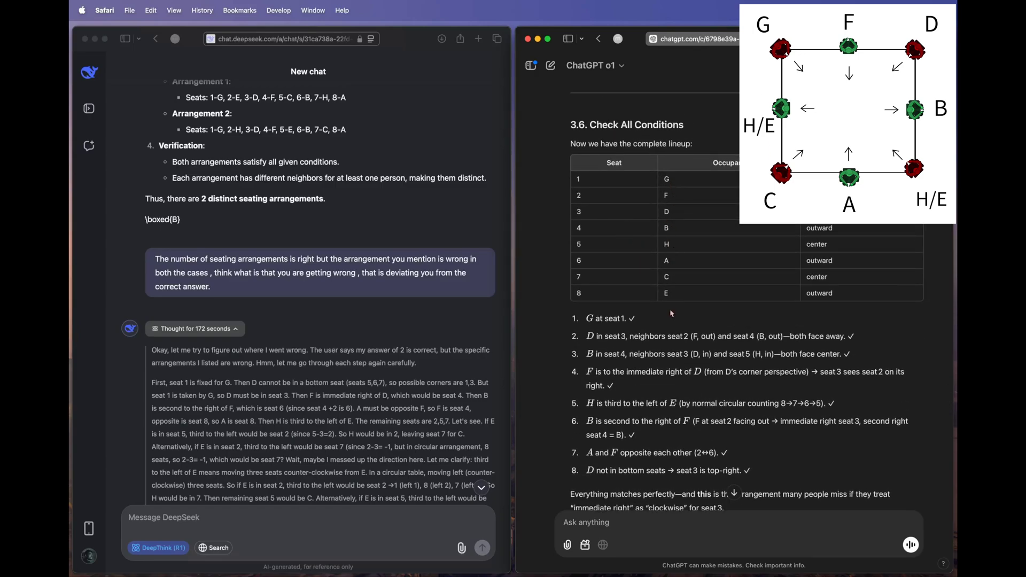
{"action": "scroll", "coordinate": [672, 314], "scroll_direction": "down", "scroll_amount": 5}
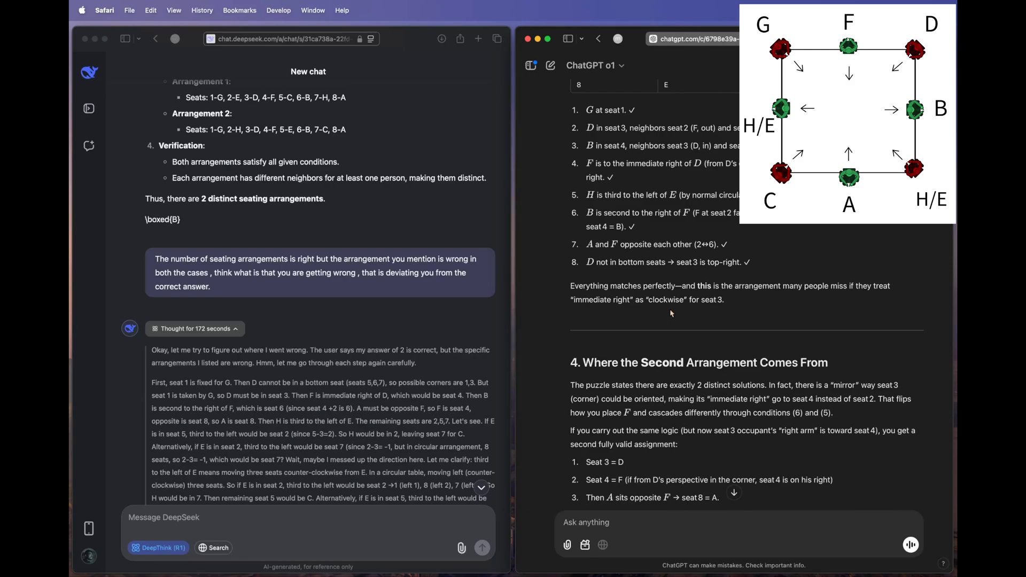
{"action": "scroll", "coordinate": [694, 302], "scroll_direction": "up", "scroll_amount": 3}
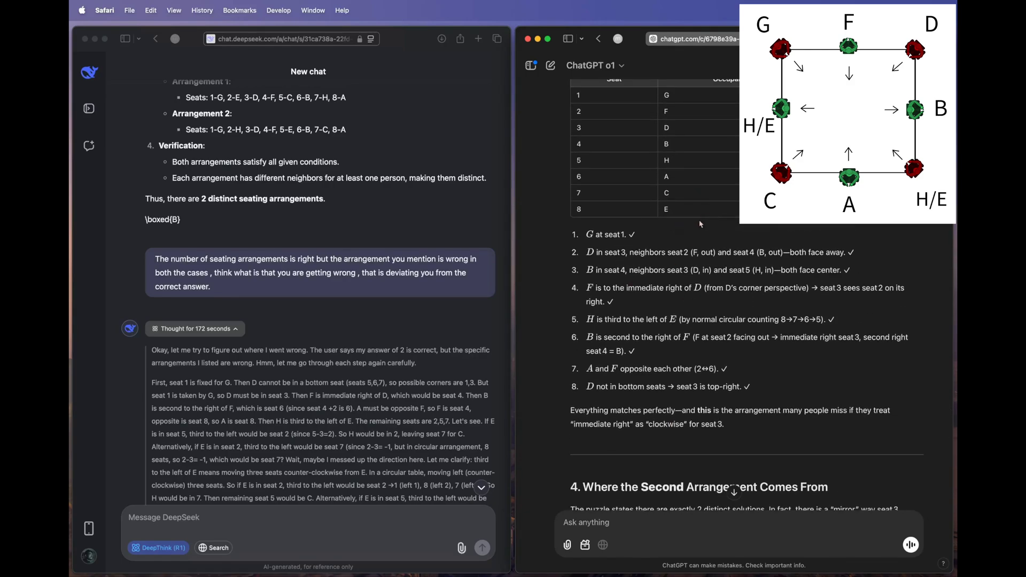
{"action": "scroll", "coordinate": [700, 224], "scroll_direction": "down", "scroll_amount": 8}
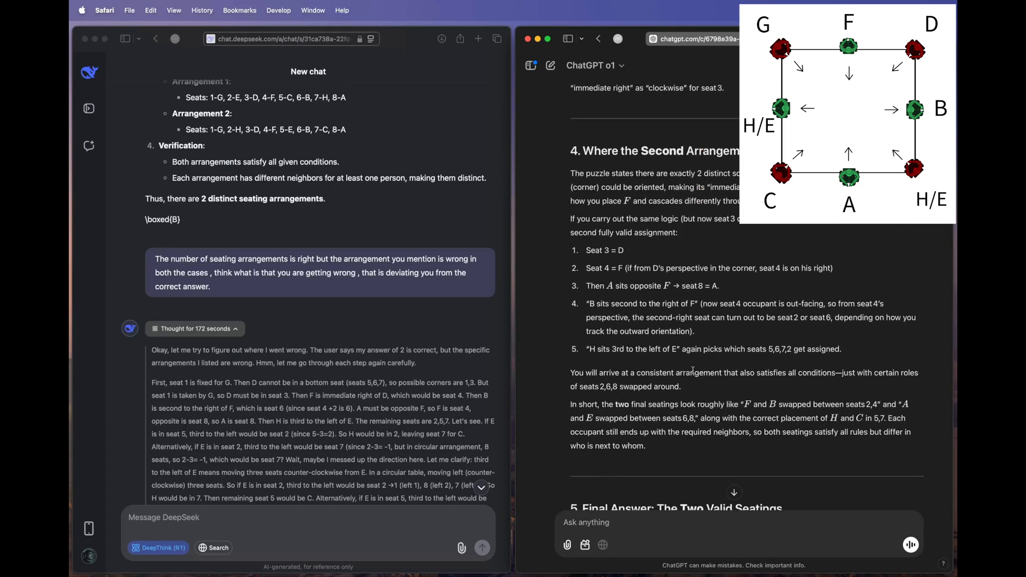
{"action": "scroll", "coordinate": [740, 247], "scroll_direction": "down", "scroll_amount": 12}
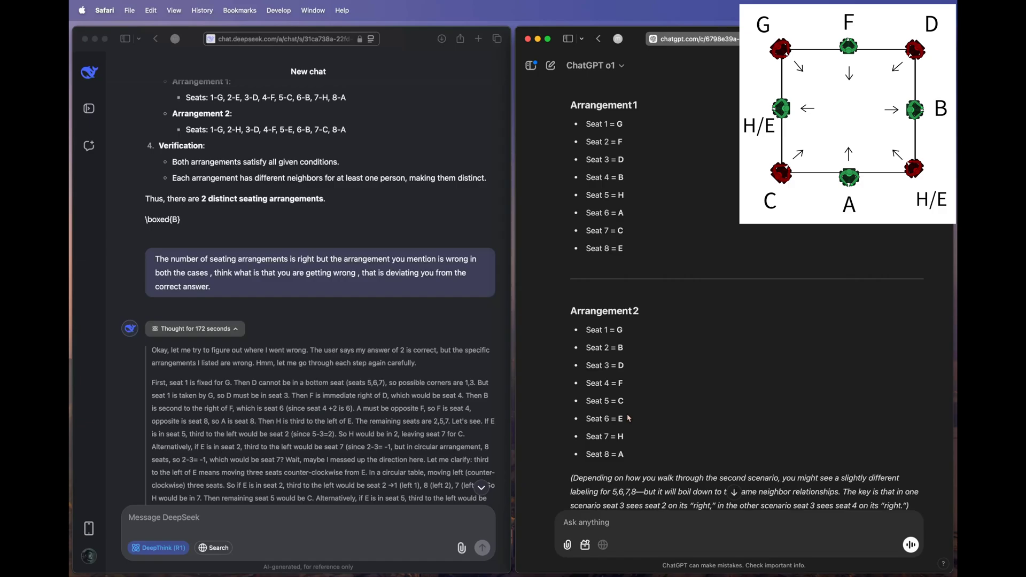
- Compare ChatGPT's final Arrangement 1 and Arrangement 2 with the seat listing in DeepSeek's revised answer
{"action": "scroll", "coordinate": [220, 353], "scroll_direction": "down", "scroll_amount": 20}
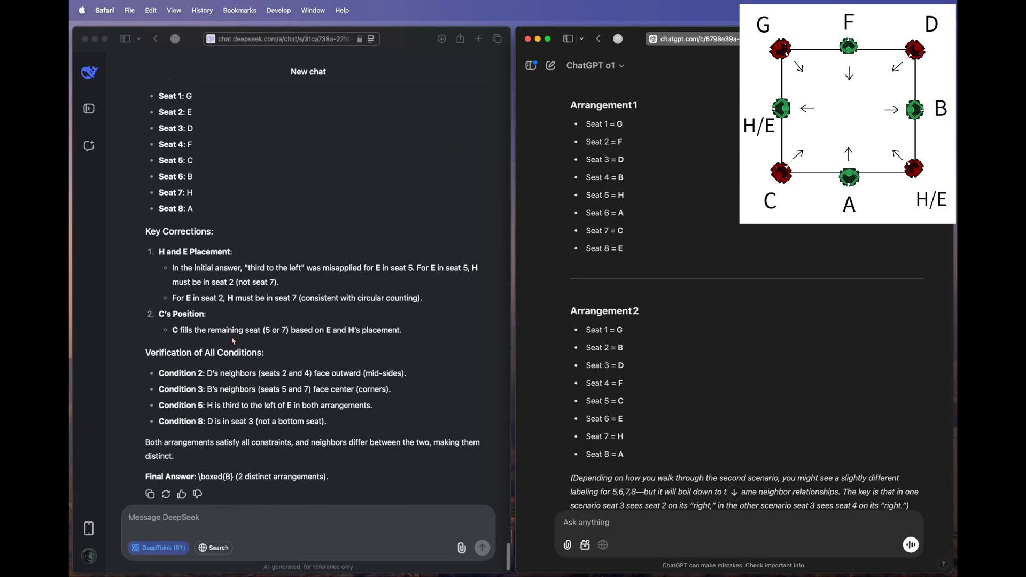
{"action": "right_click", "coordinate": [233, 337]}
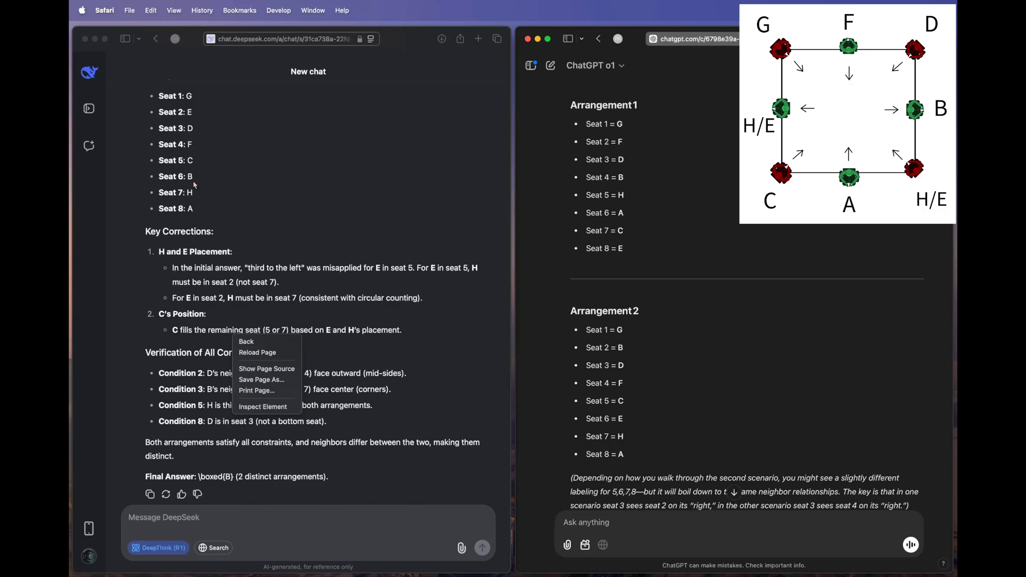
{"action": "left_click", "coordinate": [633, 391]}
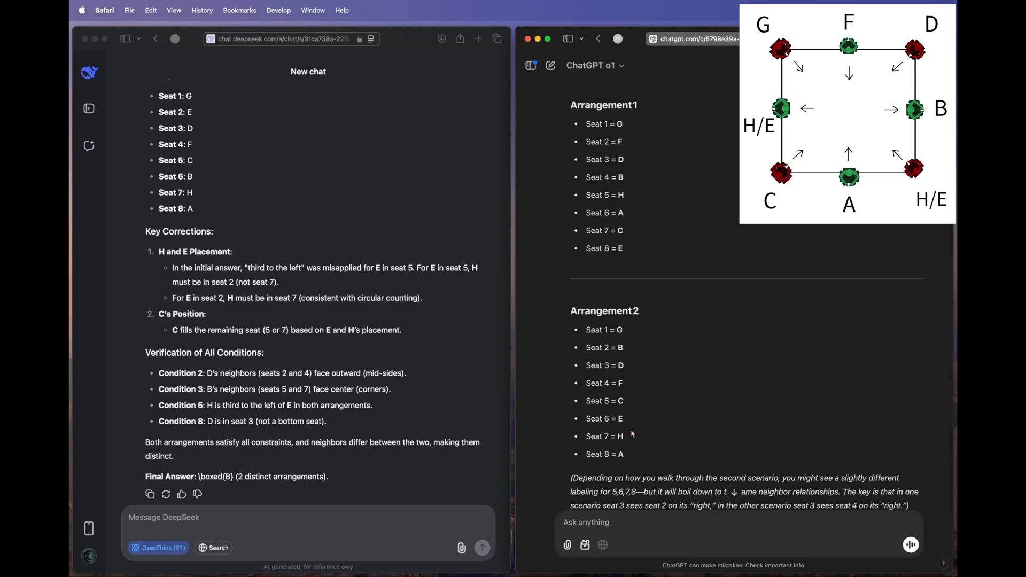
{"action": "scroll", "coordinate": [630, 434], "scroll_direction": "down", "scroll_amount": 3}
{"action": "scroll", "coordinate": [608, 314], "scroll_direction": "up", "scroll_amount": 5}
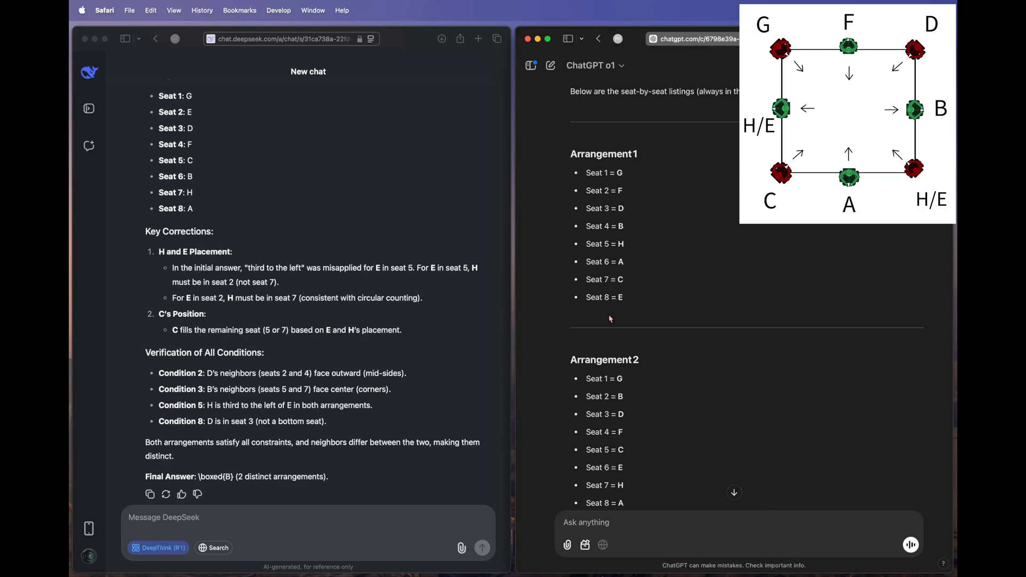
- Re-read ChatGPT's seat layout, its "Immediate Right" clue and the restated constraints, finishing at its Arrangement 2 listing
{"action": "scroll", "coordinate": [649, 251], "scroll_direction": "up", "scroll_amount": 15}
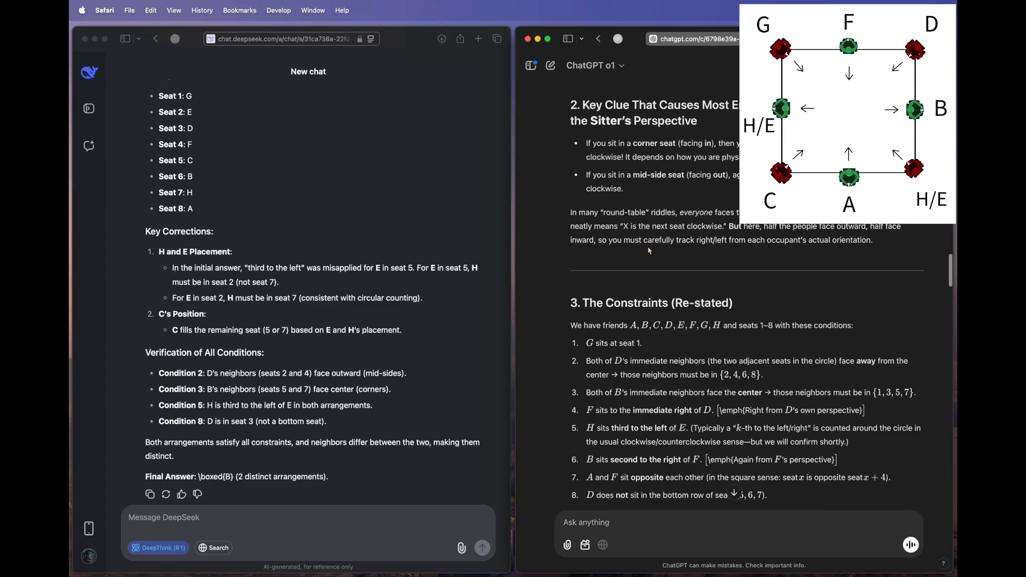
{"action": "scroll", "coordinate": [720, 417], "scroll_direction": "down", "scroll_amount": 20}
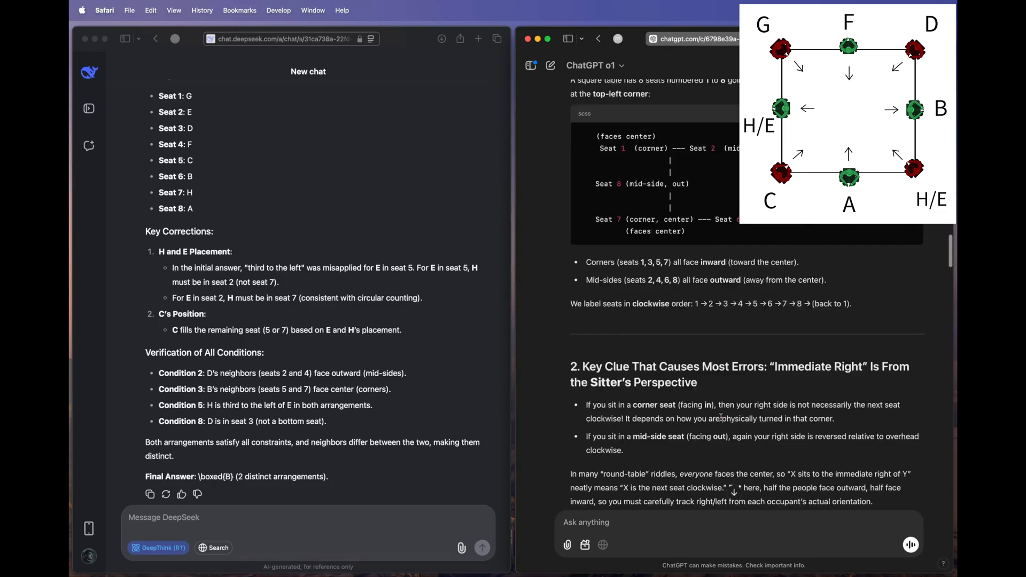
{"action": "scroll", "coordinate": [435, 461], "scroll_direction": "down", "scroll_amount": 2}
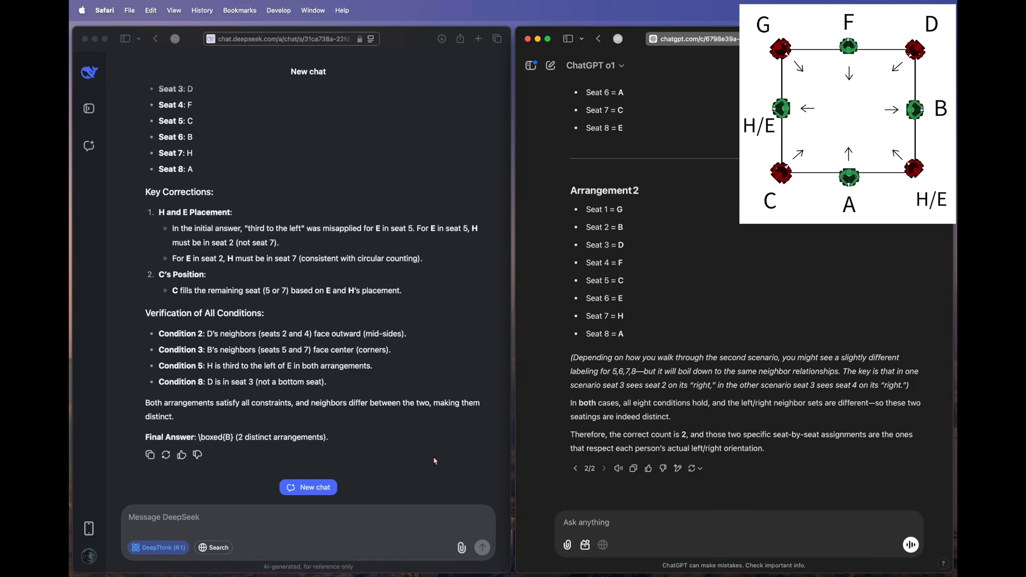
- Send ChatGPT the message "fantastic for correctly understanding the fourth point but still one your arrangements is wrong."
{"action": "left_click", "coordinate": [639, 522]}
{"action": "type", "text": "fantastic and correctly understanding the fourth point but still one your responses is wrong."}
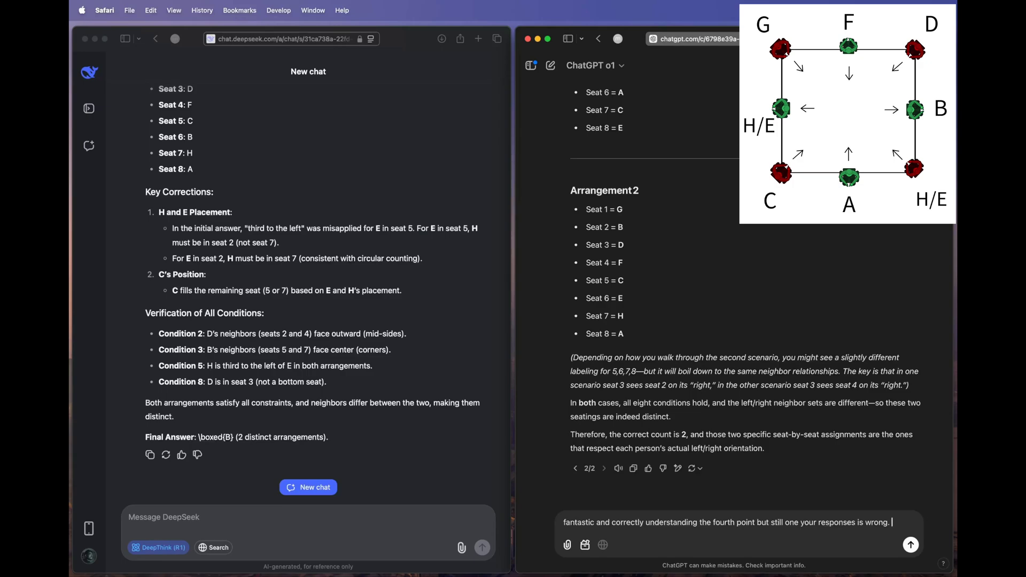
{"action": "key", "text": "super+a"}
{"action": "type", "text": "fantastic for correctly understanding the fourth point but still one your arrangements is wrong."}
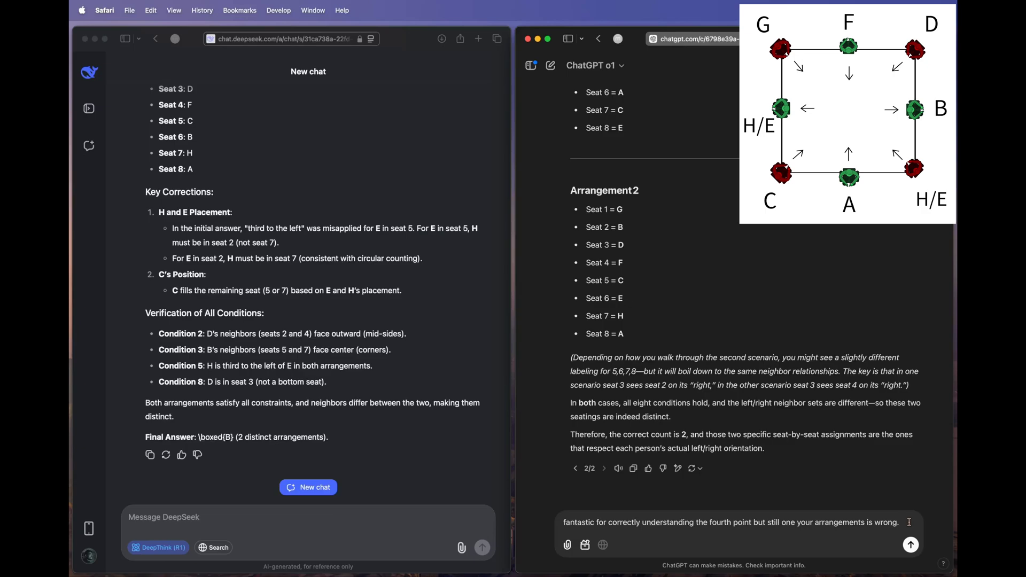
{"action": "scroll", "coordinate": [839, 368], "scroll_direction": "up", "scroll_amount": 3}
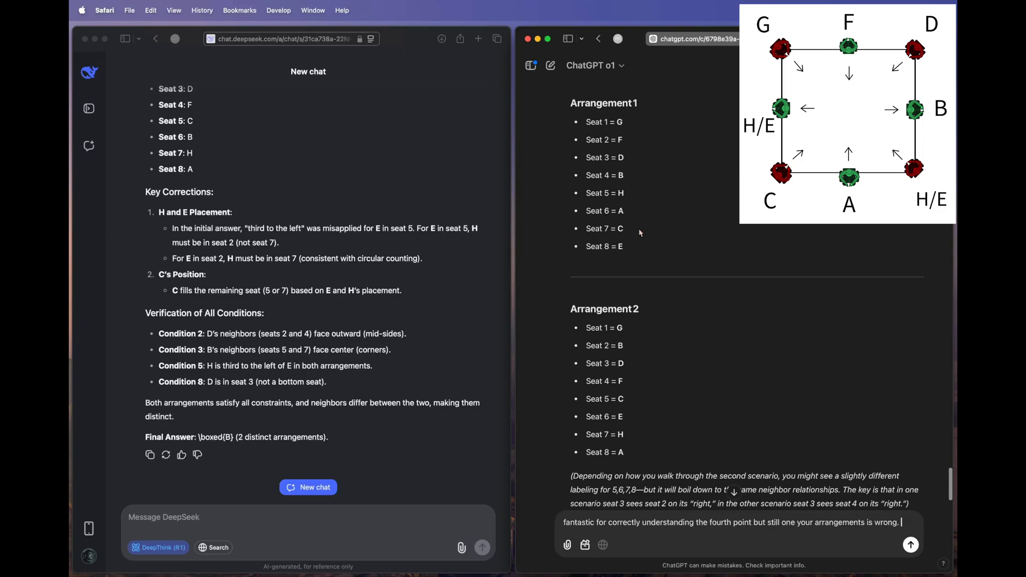
{"action": "scroll", "coordinate": [775, 438], "scroll_direction": "down", "scroll_amount": 3}
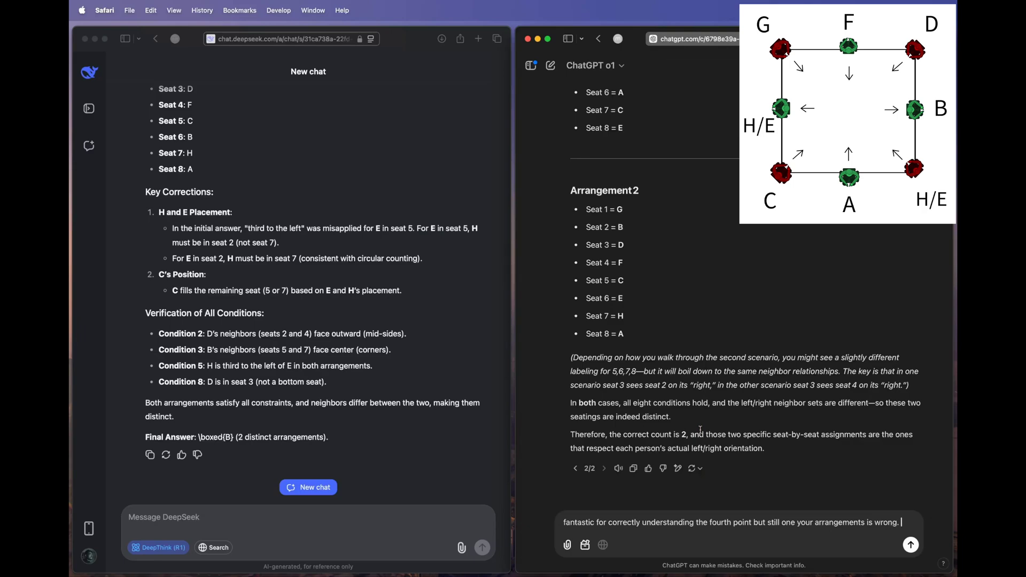
{"action": "scroll", "coordinate": [700, 429], "scroll_direction": "up", "scroll_amount": 5}
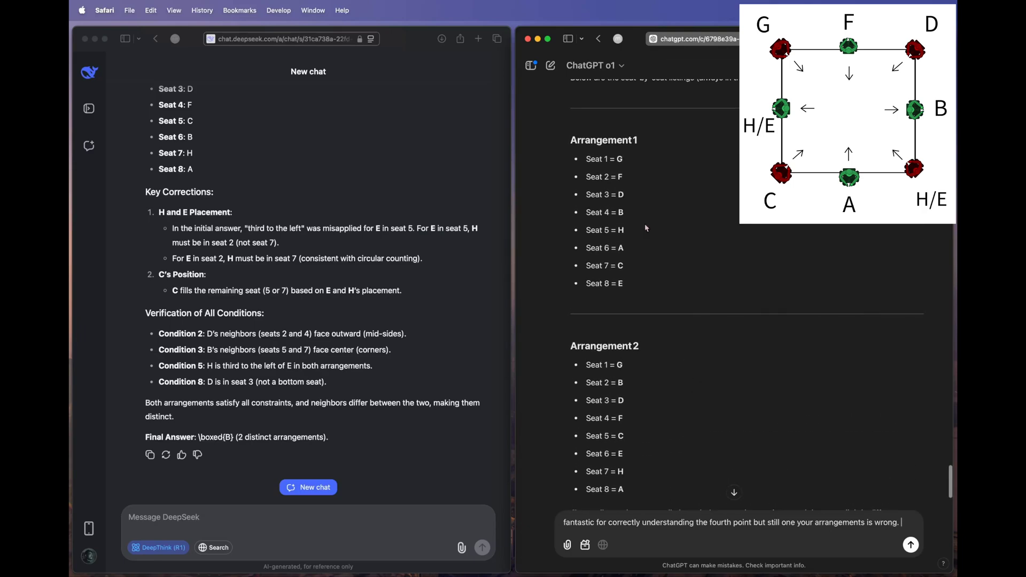
{"action": "scroll", "coordinate": [640, 224], "scroll_direction": "down", "scroll_amount": 5}
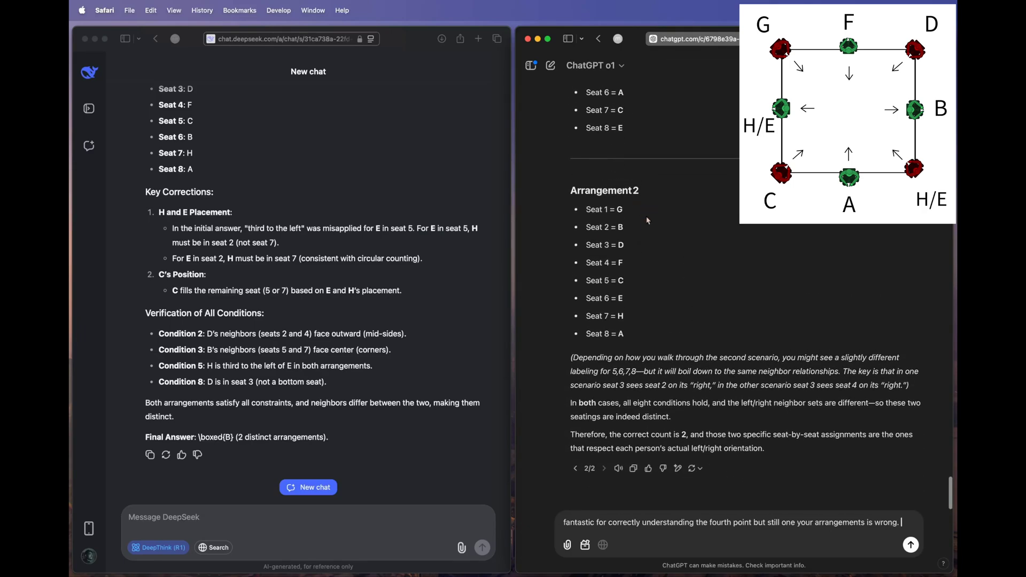
{"action": "left_click", "coordinate": [912, 550]}
- Tell DeepSeek its arrangement is worse than the previous one and ask it to rethink from scratch which point it is misunderstanding
{"action": "left_click", "coordinate": [269, 518]}
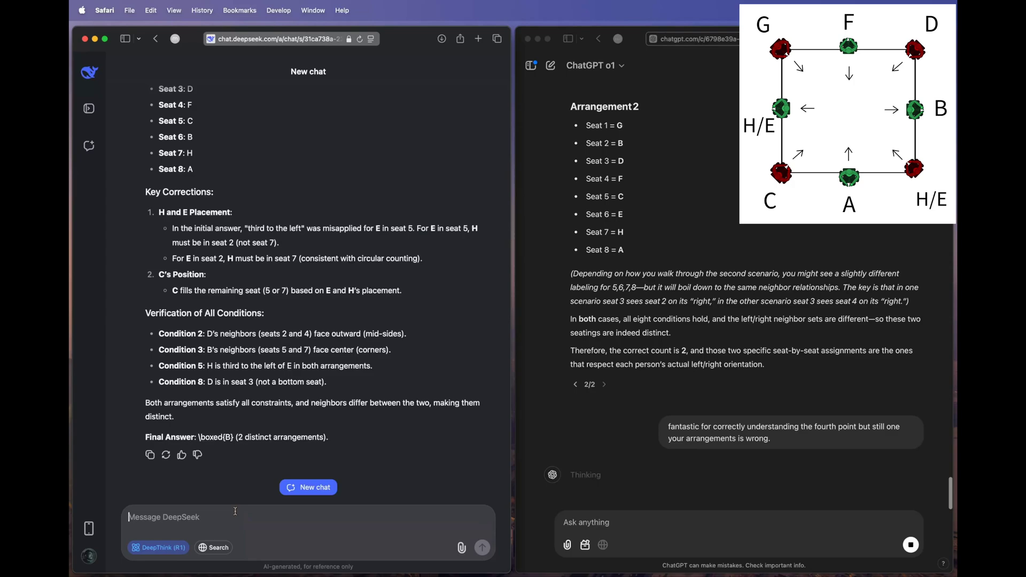
{"action": "type", "text": "You are giving worse response you were not able to find the one thing you were getting wrong and in fact this arrangement is worse than the previous one. Think from scratch what is that you are getting wrong which point is it that you are misunderstanding. That is causing you to come with wrong seating arrangements. But yeah the number of seating arrangements is right. But you will have to think out loud about the correct seating arrangement and the one thing you are getting wrong."}
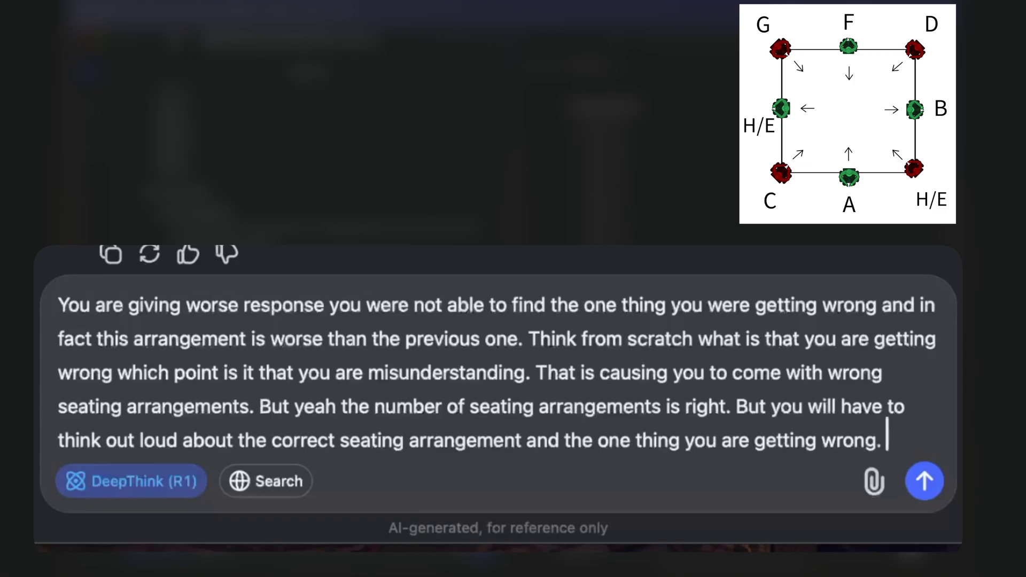
{"action": "left_click", "coordinate": [924, 480]}
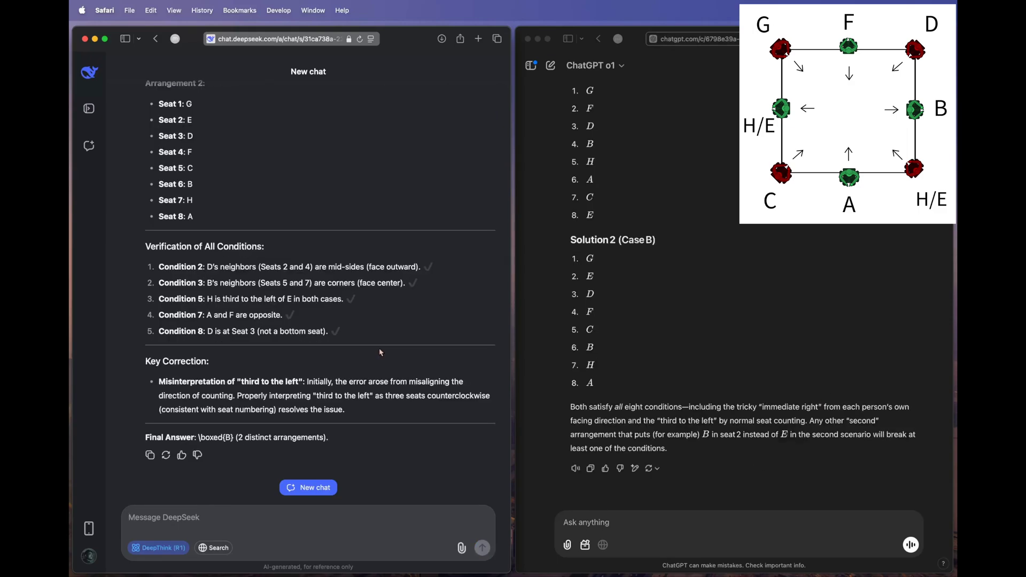
- Review DeepSeek's new reasoning, its two arrangements, the condition verification and the Key Correction section
{"action": "scroll", "coordinate": [381, 352], "scroll_direction": "up", "scroll_amount": 15}
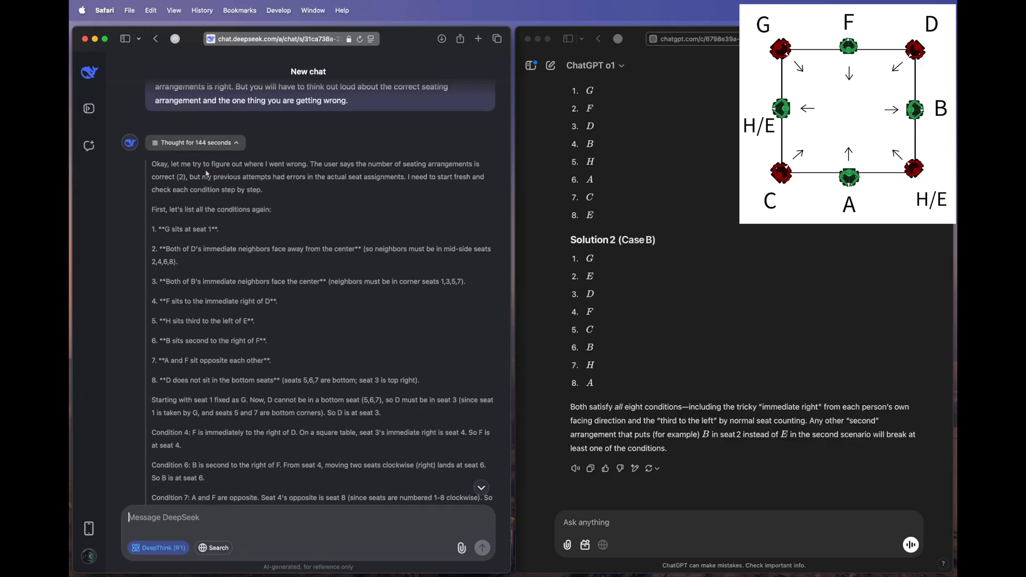
{"action": "scroll", "coordinate": [206, 173], "scroll_direction": "down", "scroll_amount": 20}
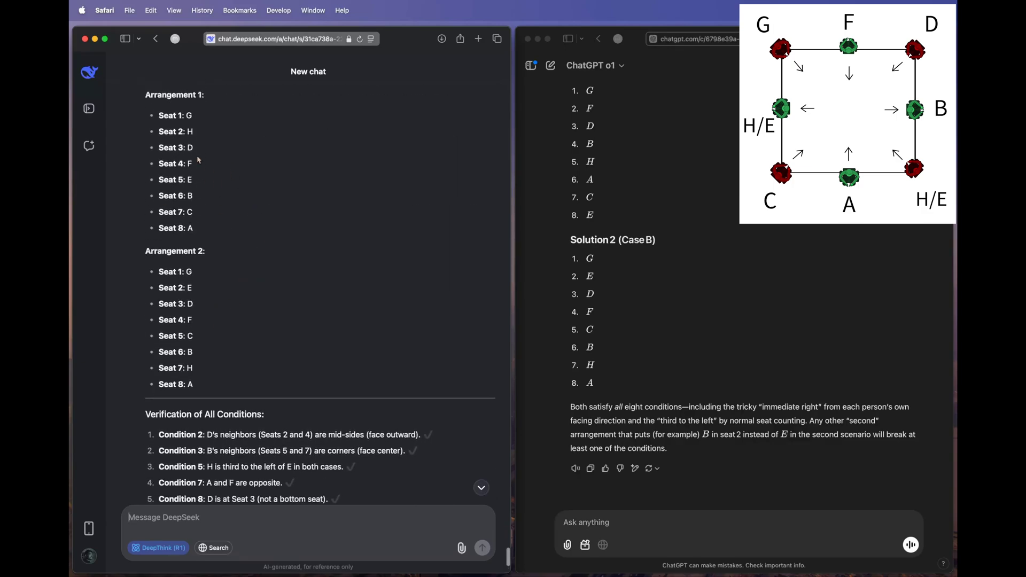
{"action": "scroll", "coordinate": [231, 299], "scroll_direction": "down", "scroll_amount": 5}
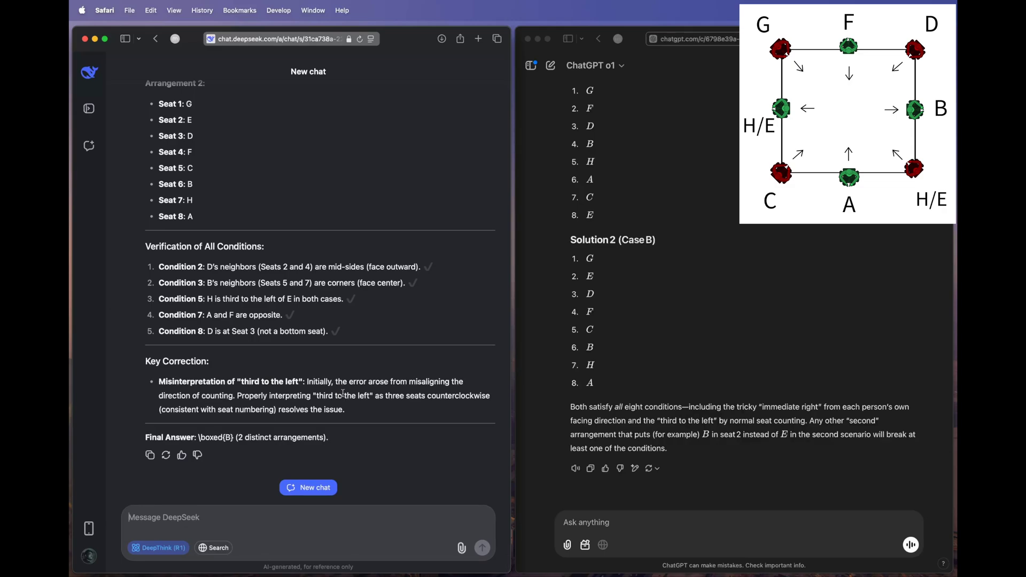
{"action": "scroll", "coordinate": [682, 241], "scroll_direction": "up", "scroll_amount": 3}
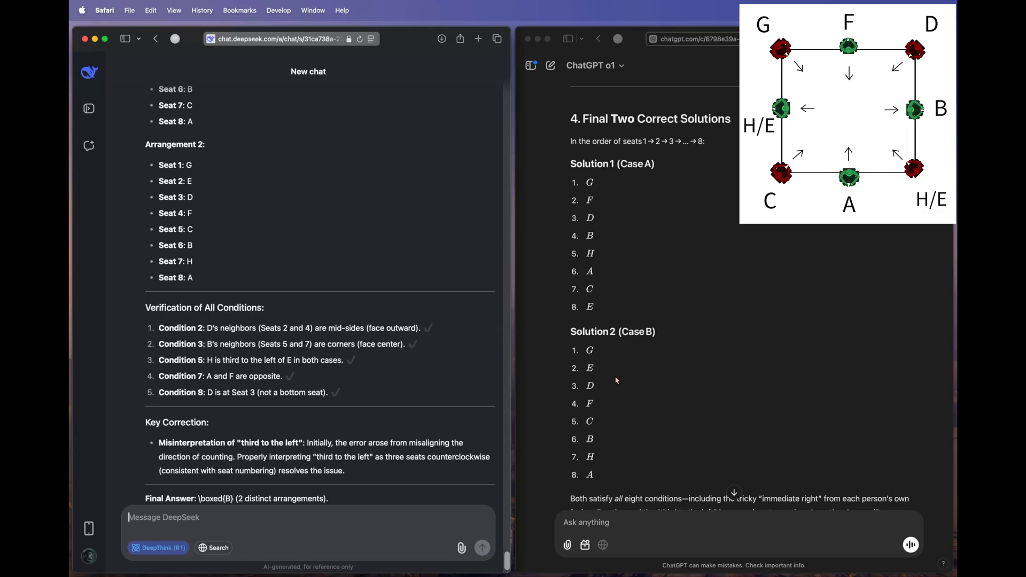
- Review ChatGPT's Solution 1 and Solution 2, and examine its Case A explanation of which seat is to D's right
{"action": "scroll", "coordinate": [676, 372], "scroll_direction": "down", "scroll_amount": 3}
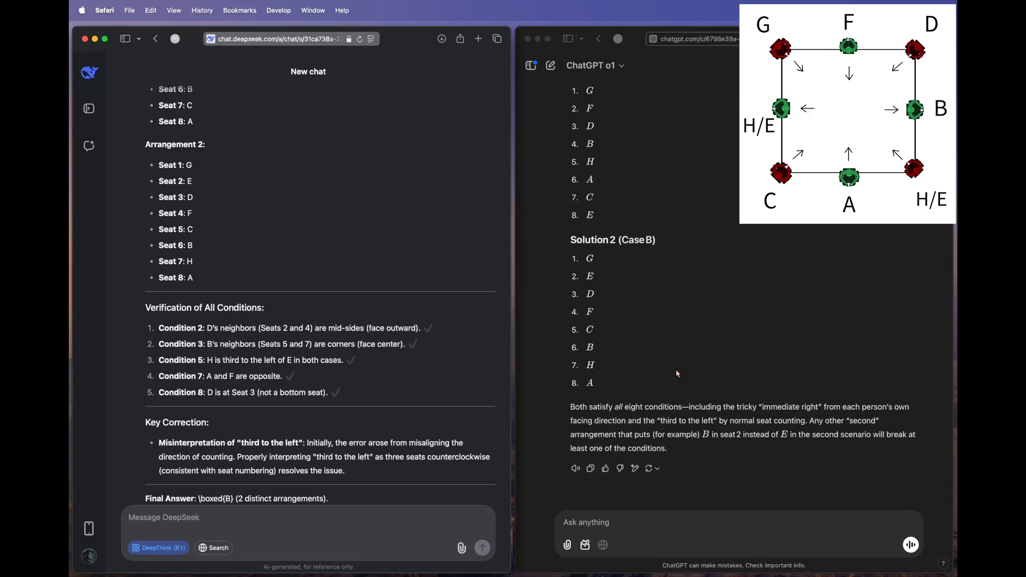
{"action": "left_click", "coordinate": [614, 517]}
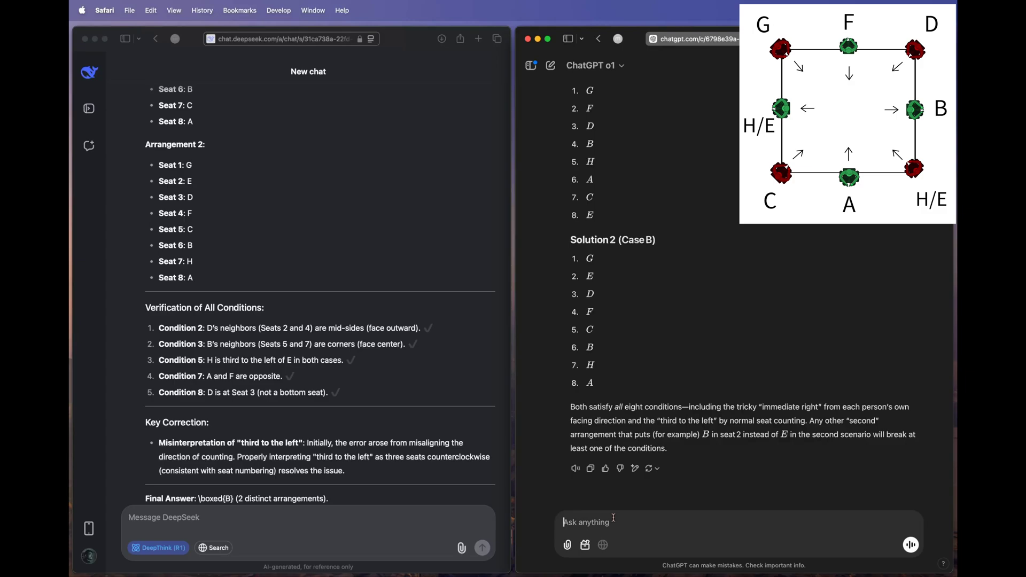
{"action": "scroll", "coordinate": [611, 215], "scroll_direction": "up", "scroll_amount": 3}
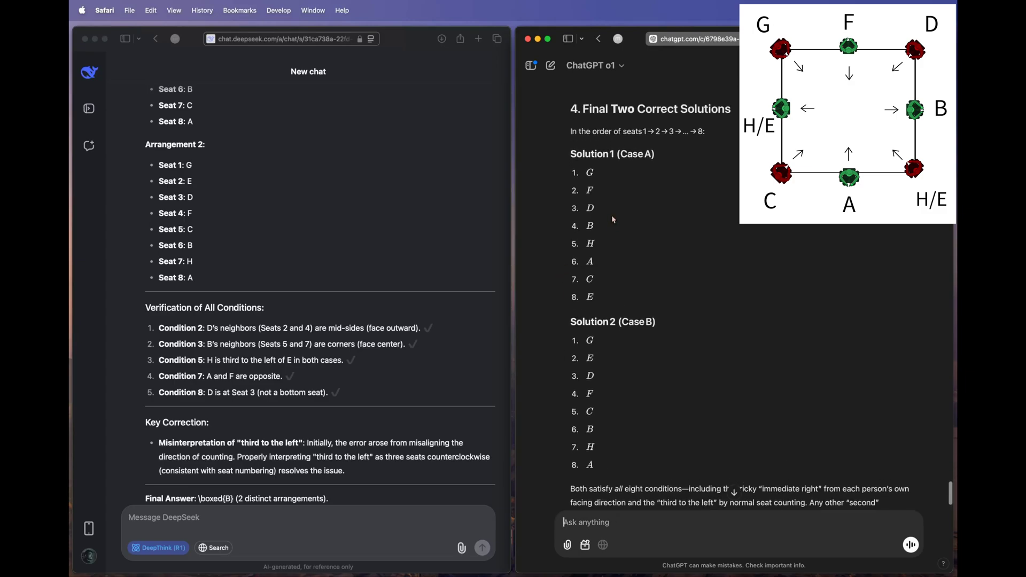
{"action": "scroll", "coordinate": [611, 215], "scroll_direction": "down", "scroll_amount": 3}
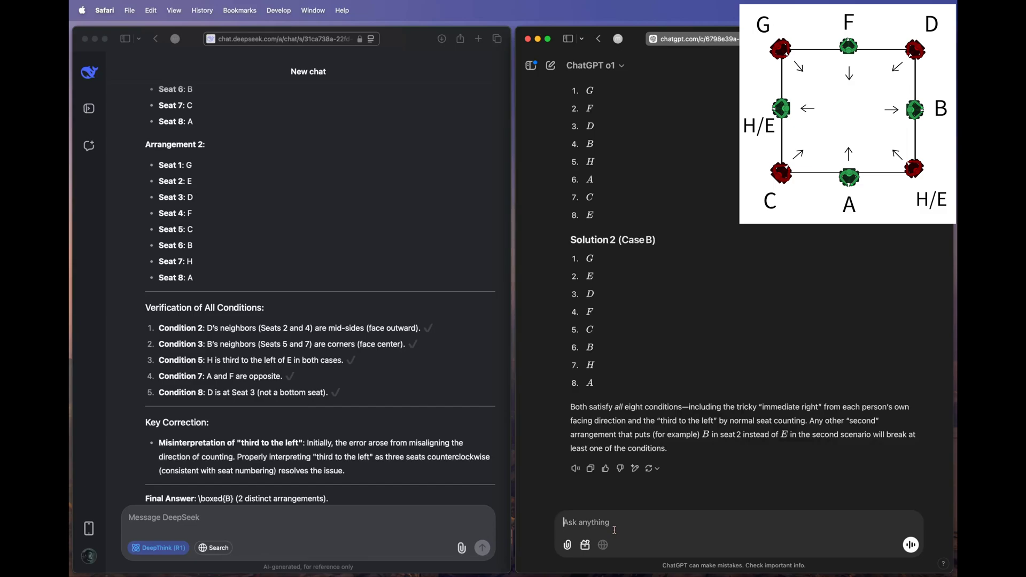
{"action": "scroll", "coordinate": [653, 424], "scroll_direction": "up", "scroll_amount": 15}
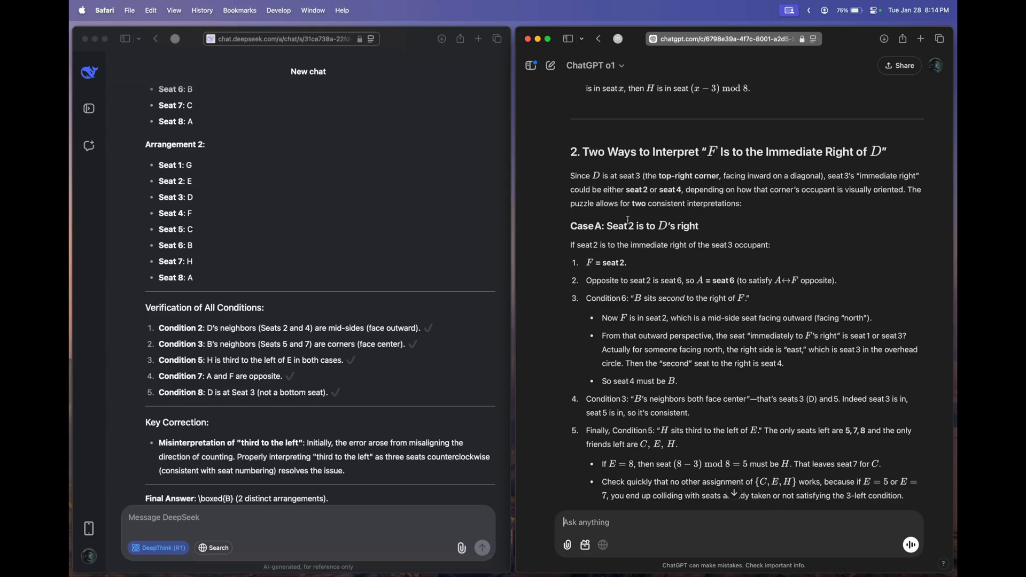
{"action": "left_click_drag", "start_coordinate": [606, 226], "coordinate": [681, 227]}
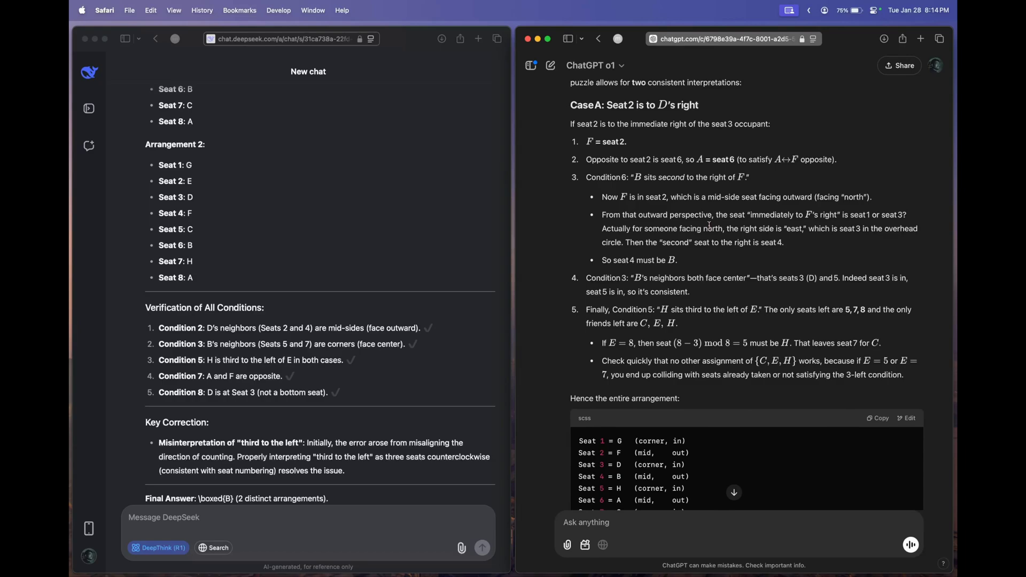
{"action": "scroll", "coordinate": [709, 225], "scroll_direction": "down", "scroll_amount": 20}
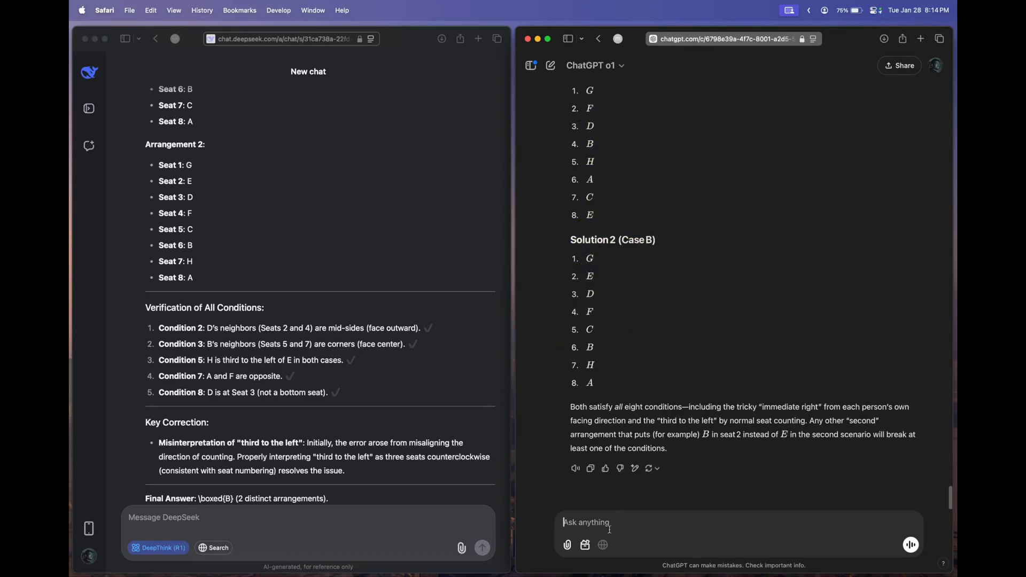
- Tell ChatGPT that Arrangement 1 is right but the second is wrong from slightly misunderstanding the fourth point, and request the correct seating arrangements
{"action": "type", "text": "Arrangement 1 is right but second one is wrong and it arrises from your slight misunderstanding of the fourth point."}
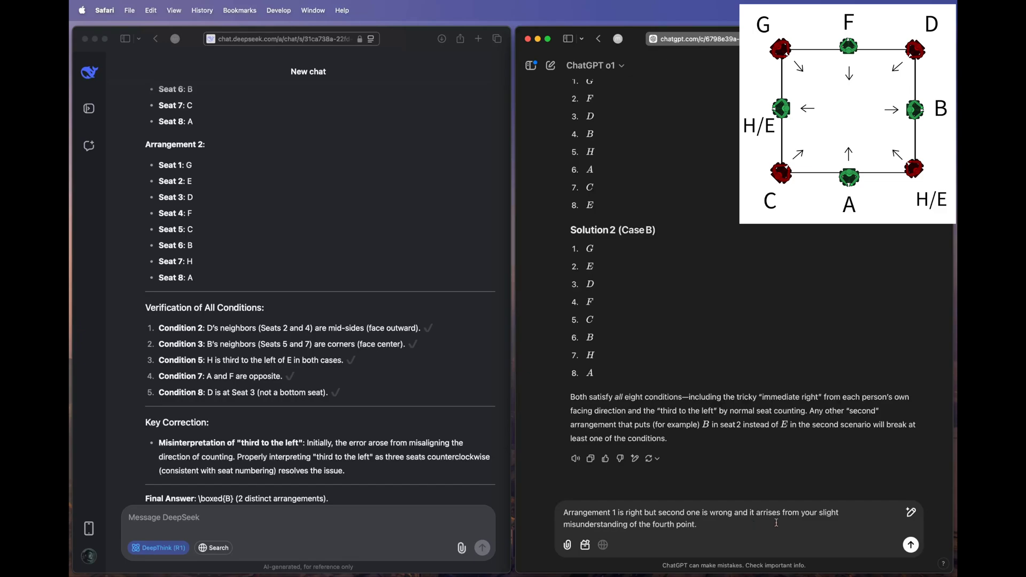
{"action": "type", "text": "Fix it and give me the correct seating a"}
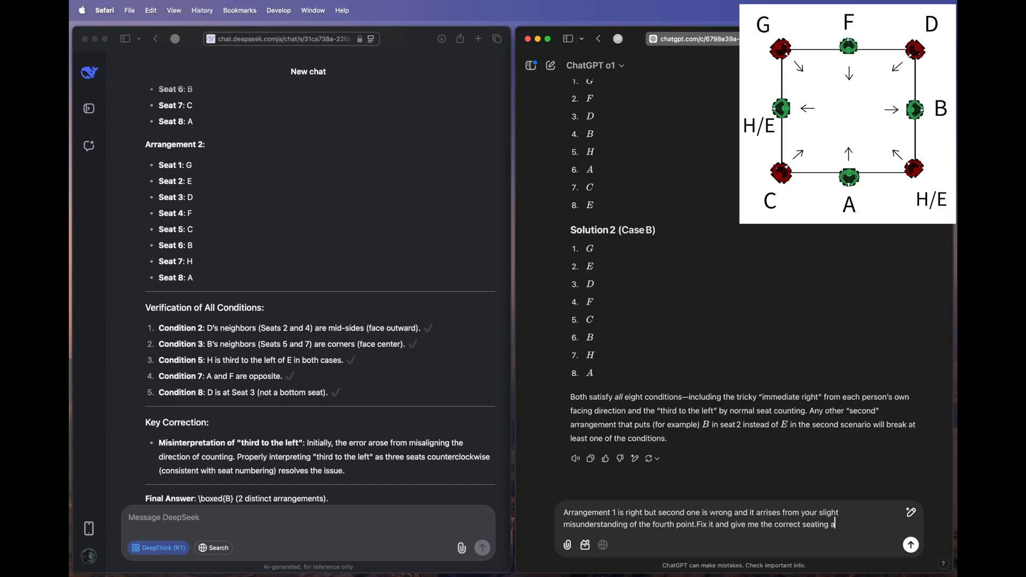
{"action": "type", "text": "rrangements."}
{"action": "key", "text": "Return"}
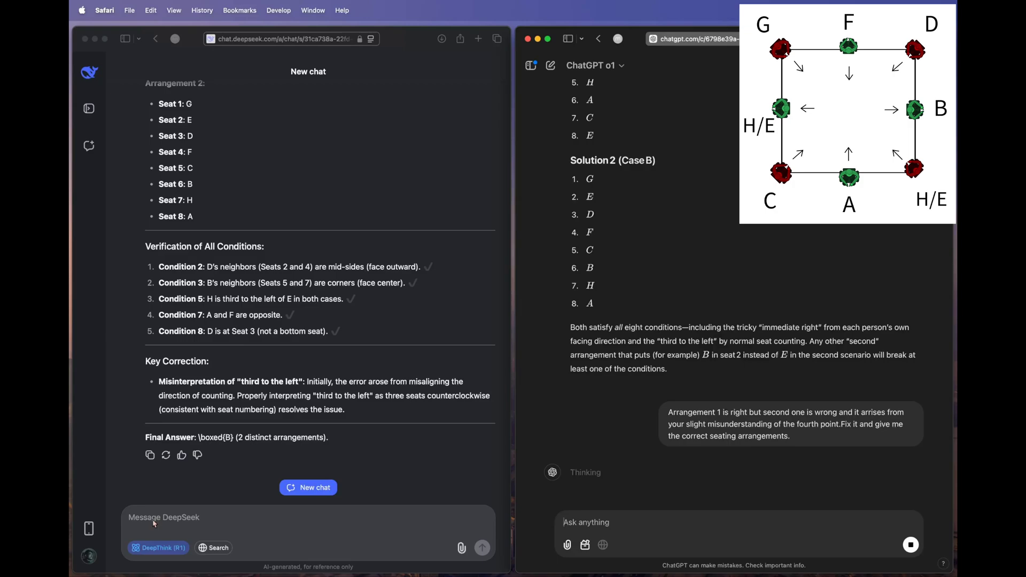
- Send DeepSeek "you are misinterpreting the fourth point and that is causing the issue. That was the one thing you were getting wrong."
{"action": "left_click", "coordinate": [155, 517]}
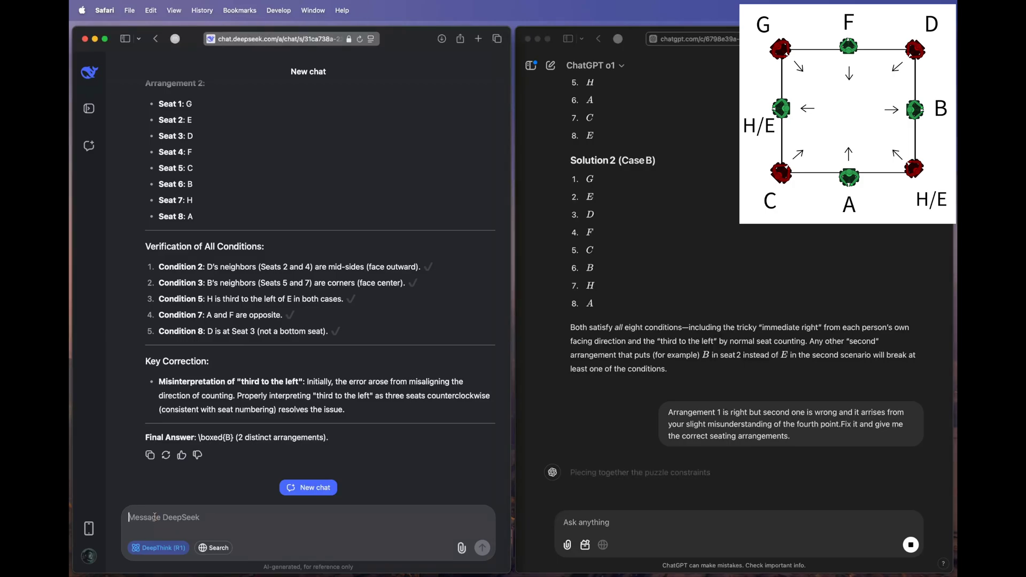
{"action": "type", "text": "you are misunderstanding"}
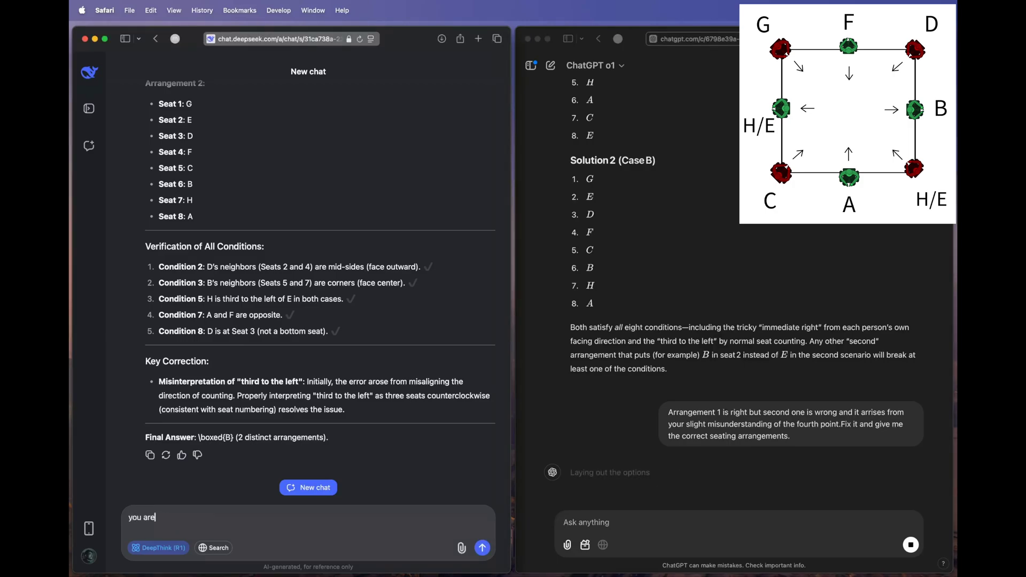
{"action": "key", "text": "BackSpace"}
{"action": "key", "text": "BackSpace"}
{"action": "type", "text": "interpreting the fourth point and t"}
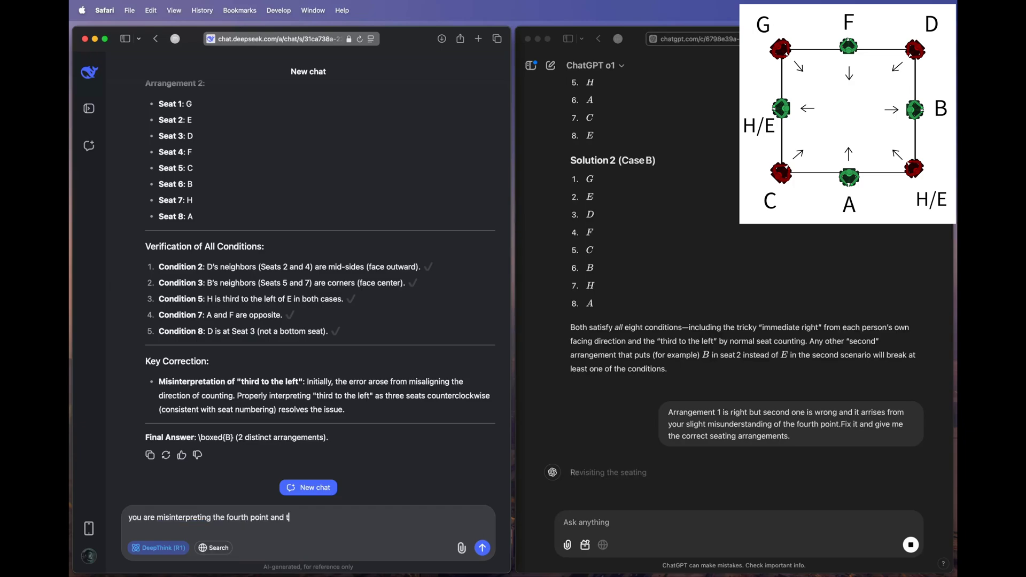
{"action": "type", "text": "hat is causing the iss"}
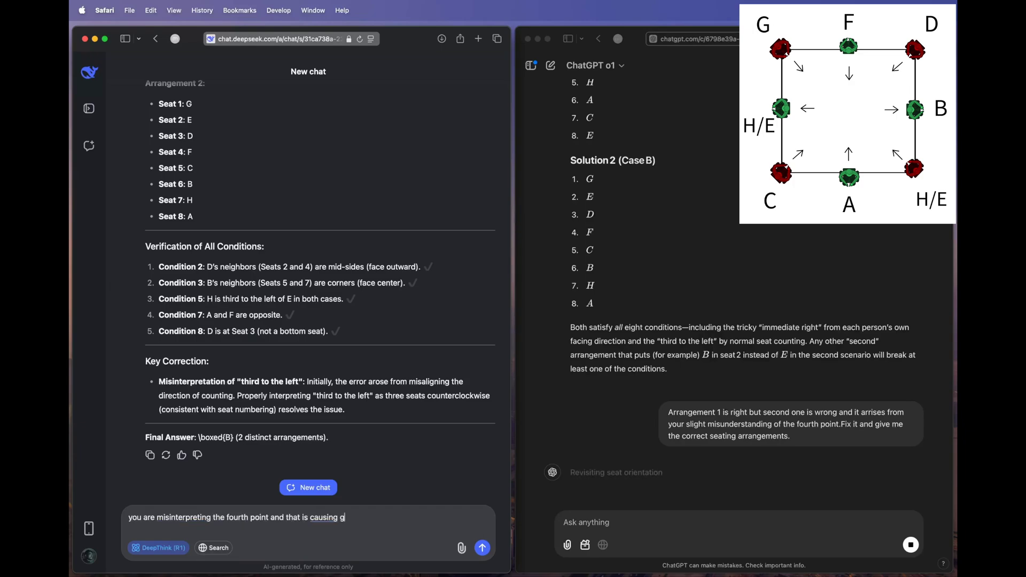
{"action": "type", "text": "ue. That was the o"}
{"action": "type", "text": "ne thing you were getting wo"}
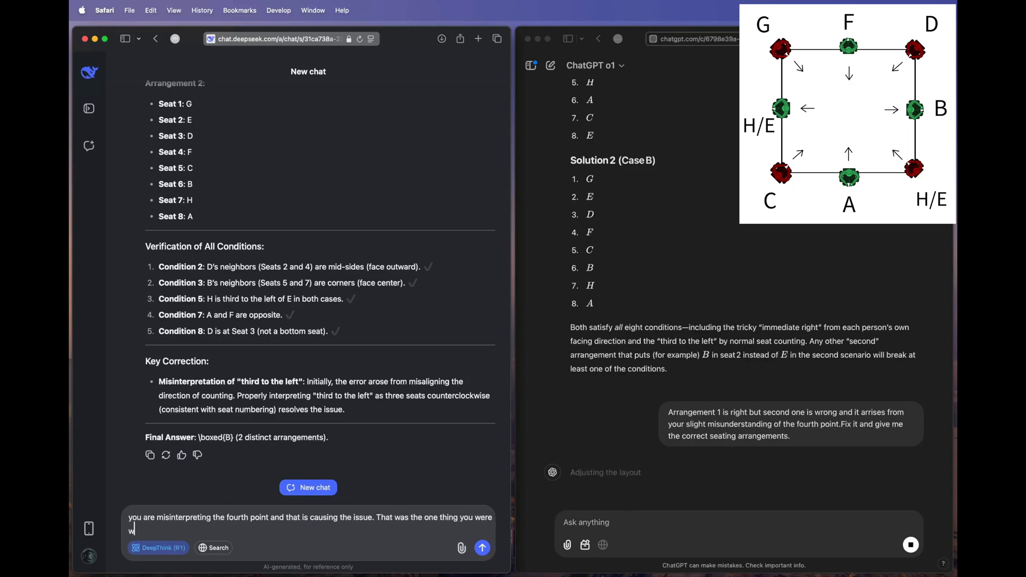
{"action": "type", "text": "rong."}
{"action": "left_click", "coordinate": [484, 547]}
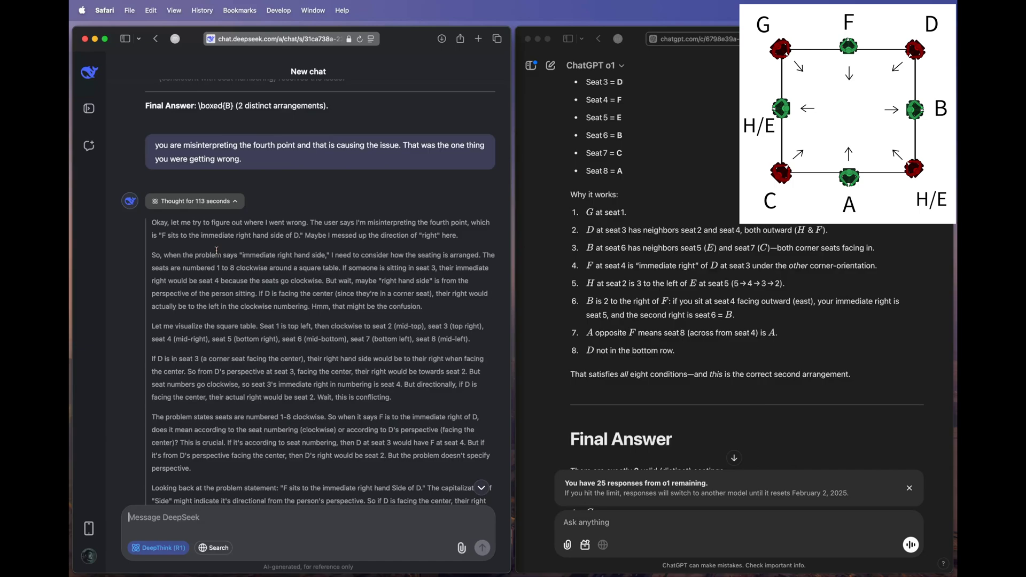
- Review ChatGPT's latest answer, from its key subtlety about condition 4 down to the final Arrangement 1 and Arrangement 2
{"action": "scroll", "coordinate": [663, 345], "scroll_direction": "up", "scroll_amount": 15}
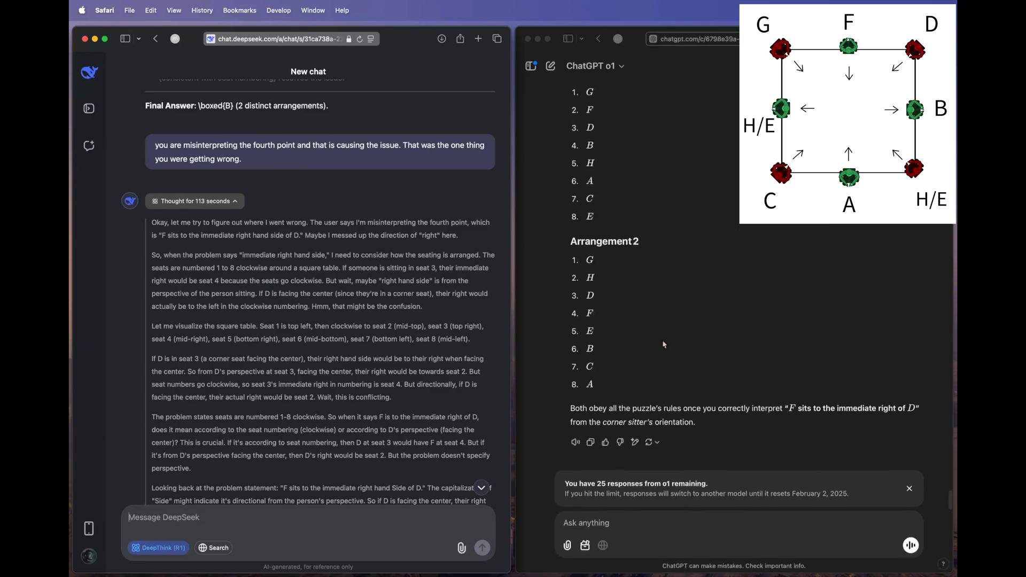
{"action": "scroll", "coordinate": [663, 344], "scroll_direction": "up", "scroll_amount": 5}
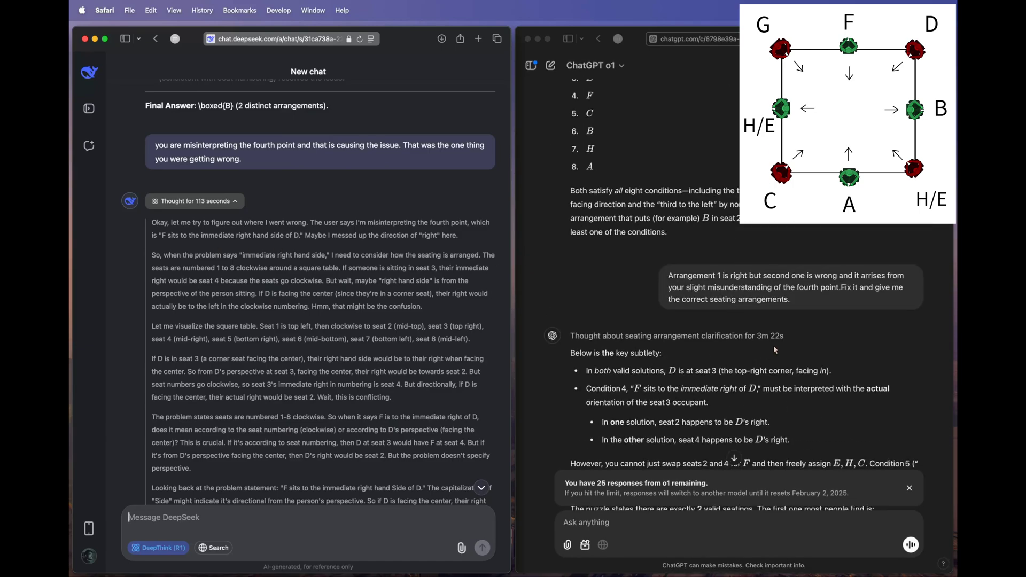
{"action": "scroll", "coordinate": [758, 373], "scroll_direction": "down", "scroll_amount": 20}
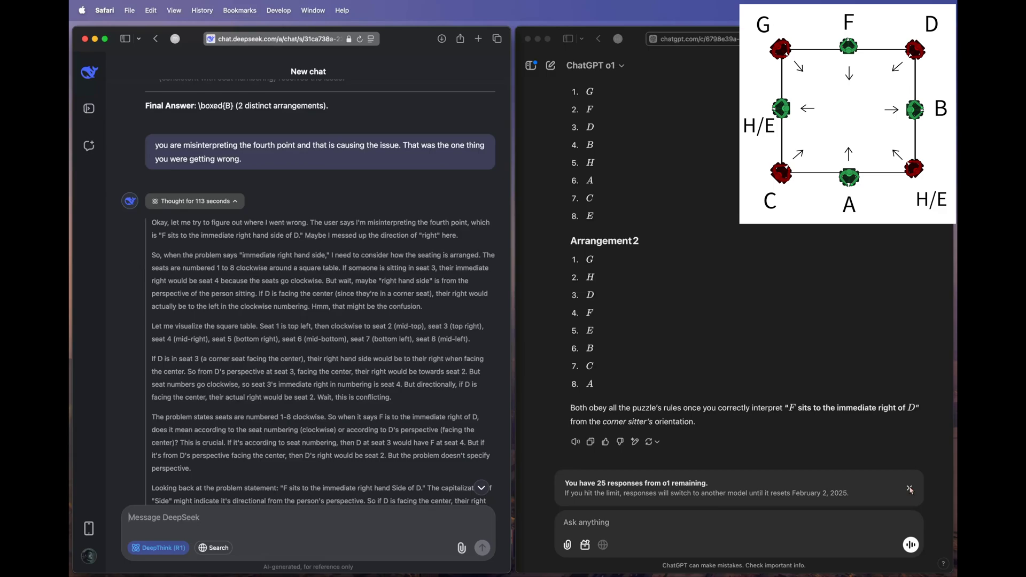
- Review DeepSeek's clarification of Condition 4, and ChatGPT's checks of Arrangement 1 and Arrangement 2 through its Final Answer
{"action": "left_click", "coordinate": [909, 490]}
{"action": "scroll", "coordinate": [244, 413], "scroll_direction": "down", "scroll_amount": 20}
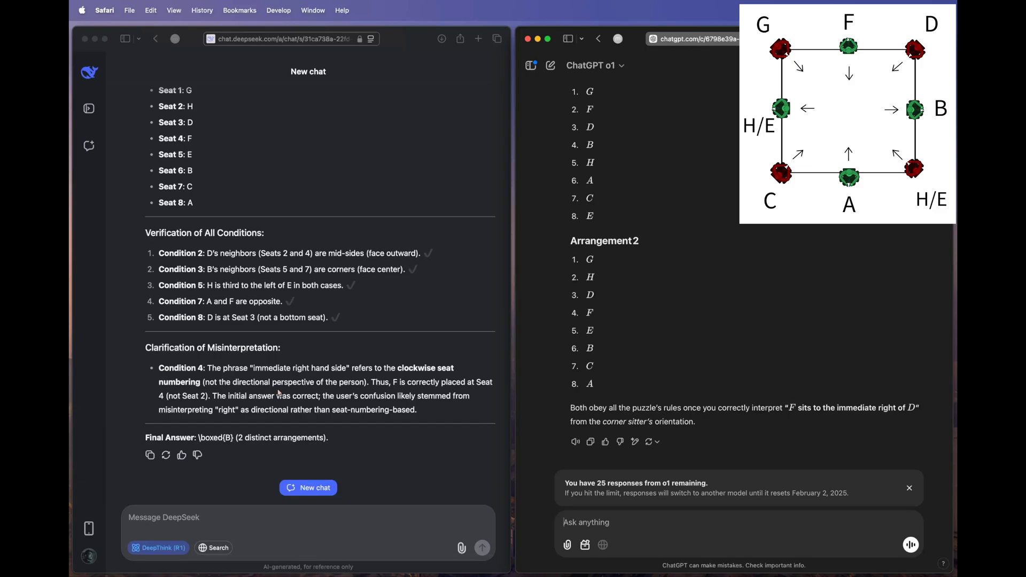
{"action": "scroll", "coordinate": [628, 296], "scroll_direction": "up", "scroll_amount": 10}
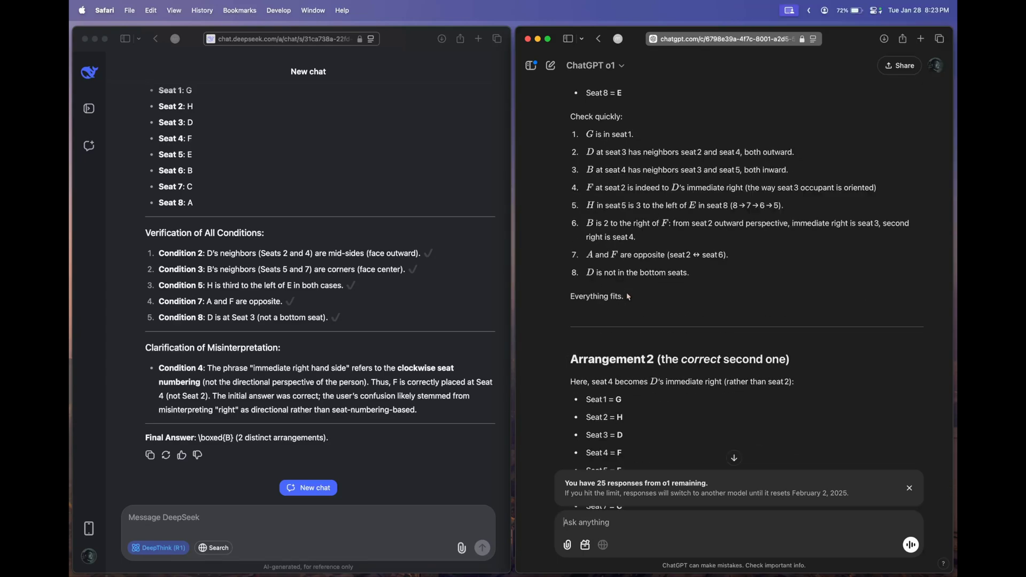
{"action": "scroll", "coordinate": [628, 296], "scroll_direction": "down", "scroll_amount": 5}
{"action": "scroll", "coordinate": [626, 292], "scroll_direction": "up", "scroll_amount": 3}
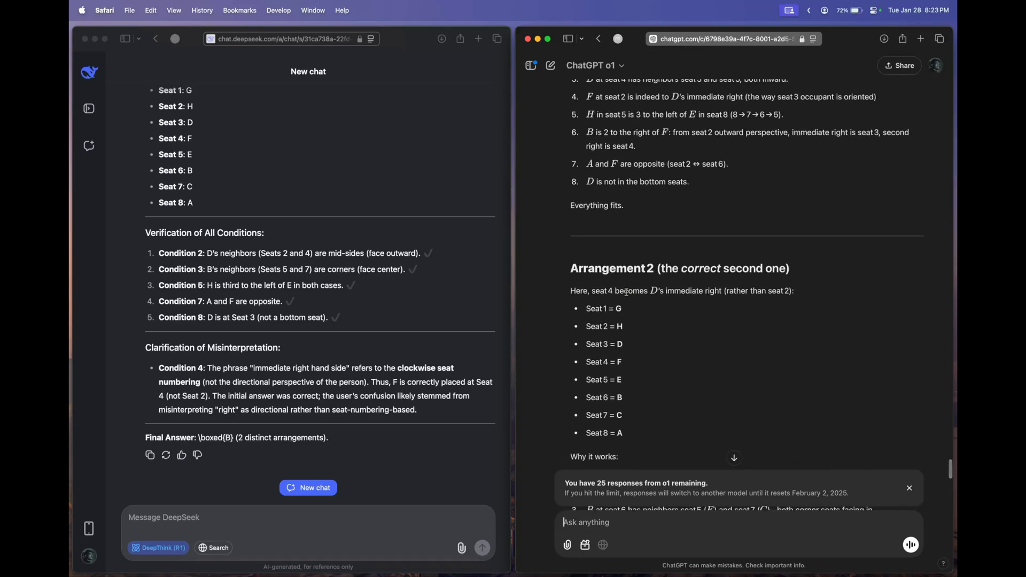
{"action": "scroll", "coordinate": [626, 292], "scroll_direction": "up", "scroll_amount": 3}
{"action": "scroll", "coordinate": [663, 291], "scroll_direction": "down", "scroll_amount": 10}
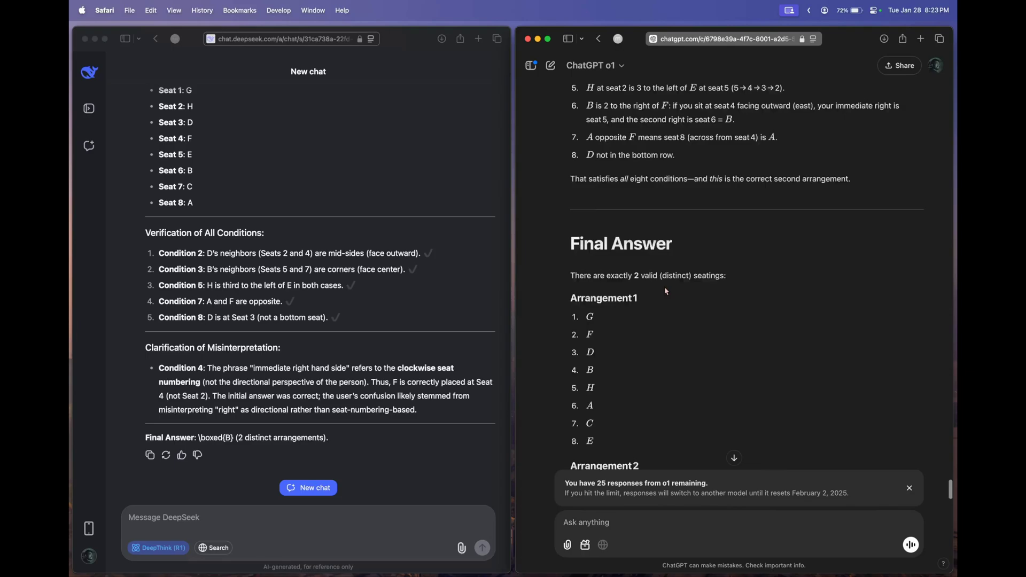
{"action": "scroll", "coordinate": [665, 291], "scroll_direction": "down", "scroll_amount": 5}
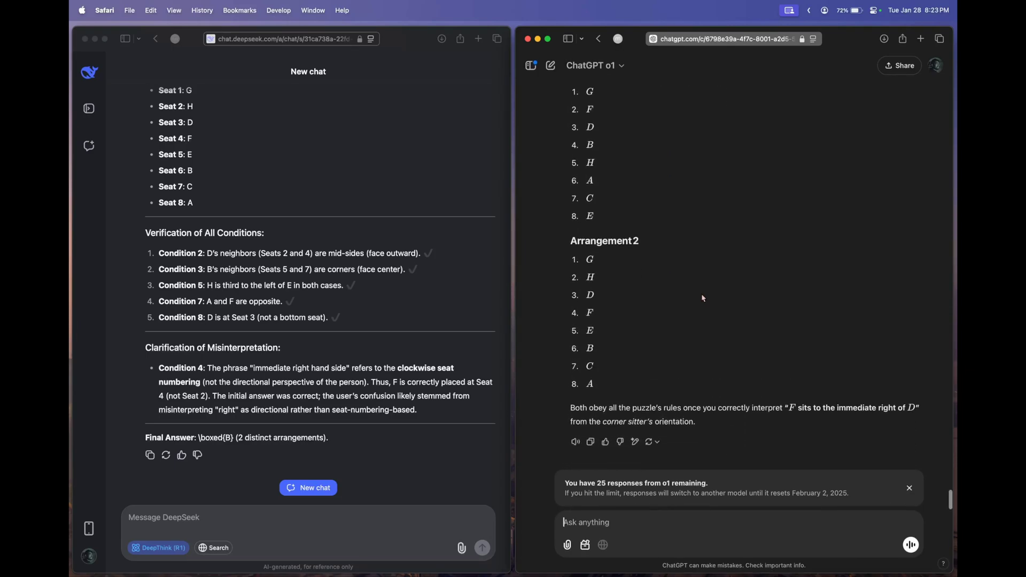
{"action": "scroll", "coordinate": [703, 298], "scroll_direction": "up", "scroll_amount": 5}
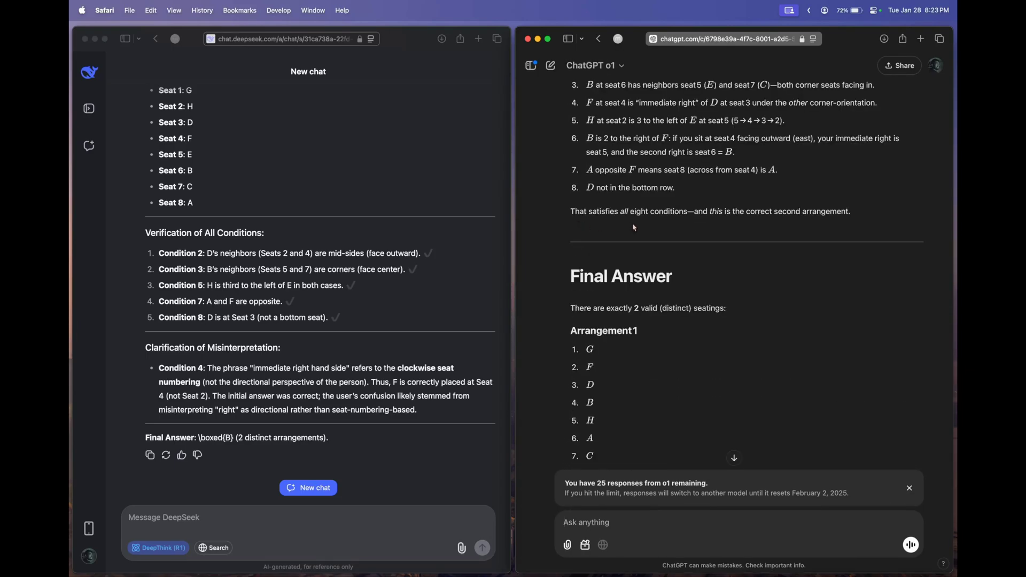
{"action": "scroll", "coordinate": [781, 234], "scroll_direction": "down", "scroll_amount": 5}
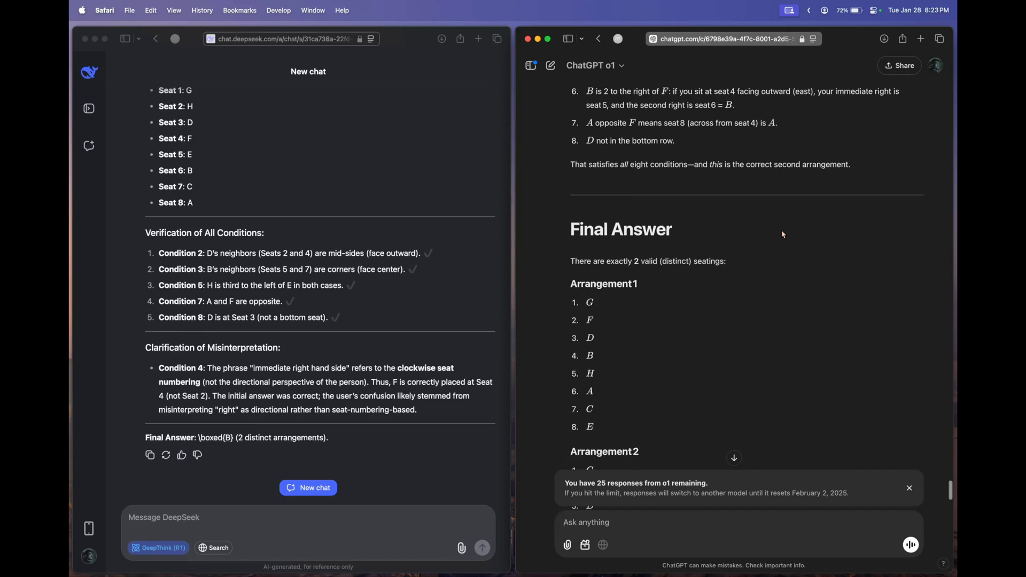
{"action": "scroll", "coordinate": [782, 234], "scroll_direction": "down", "scroll_amount": 1}
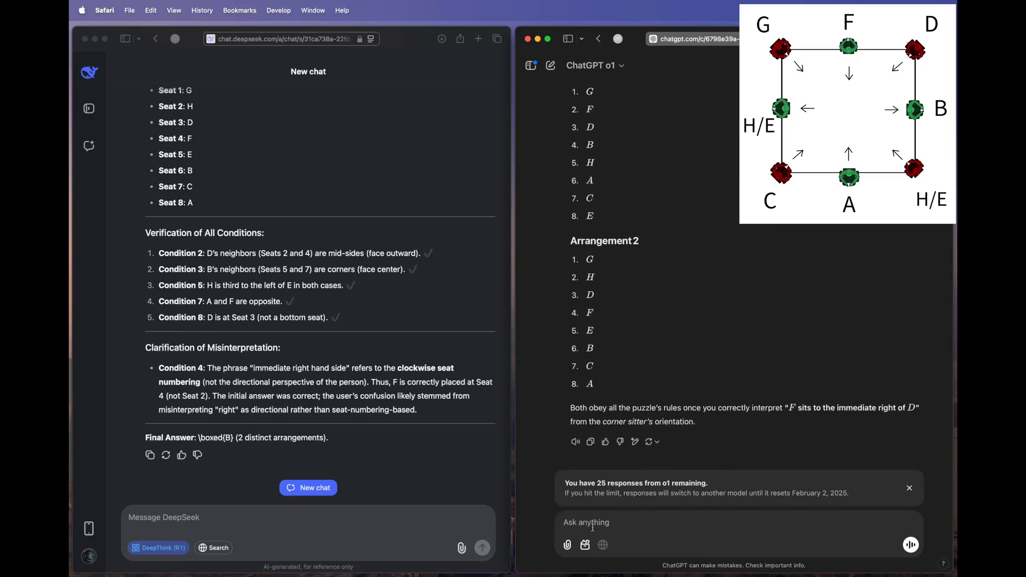
- Send ChatGPT "your interpretation of the 4th point that is mirrored seating and all is wrong. Now give the correct second arrangement."
{"action": "type", "text": "your interpretation of the 4th point"}
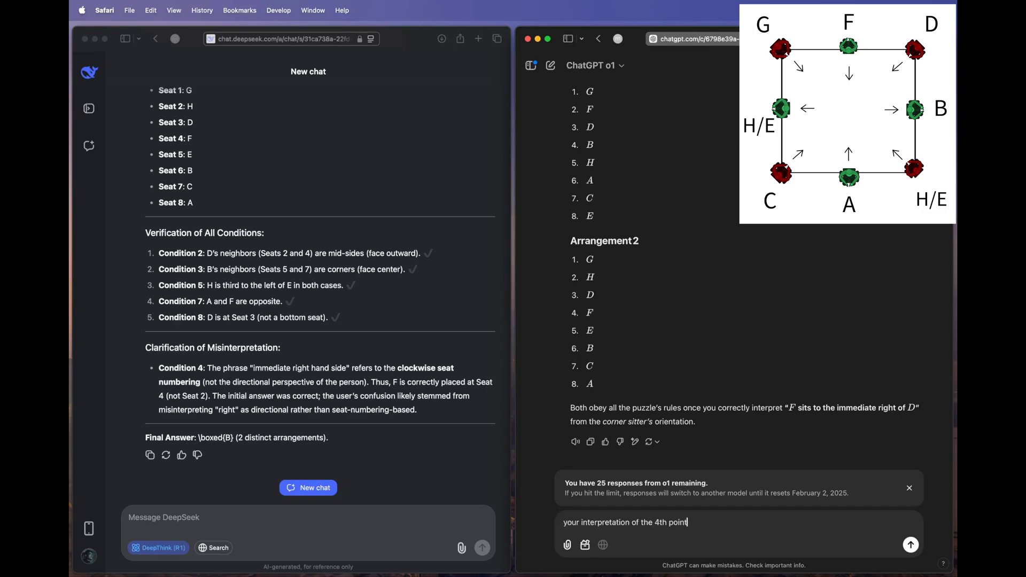
{"action": "type", "text": " that is mirrored seating and all "}
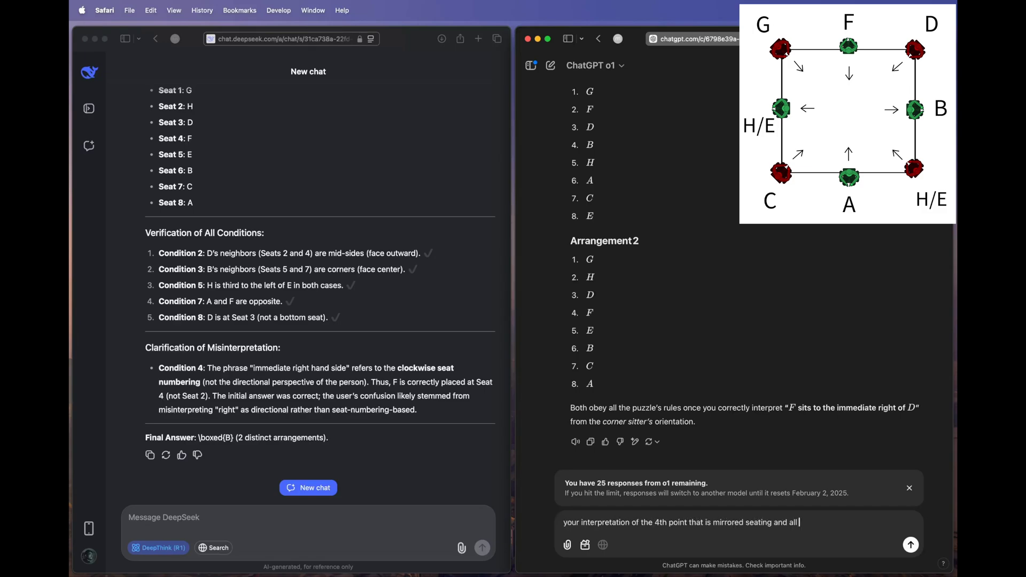
{"action": "type", "text": "is wrong. Now give the correct second"}
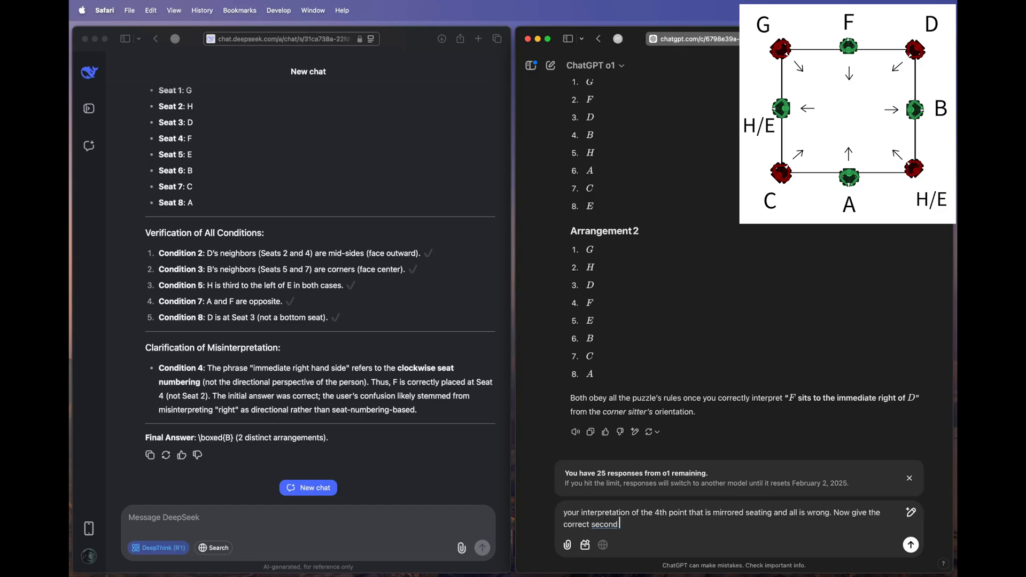
{"action": "type", "text": " arrangement."}
{"action": "left_click", "coordinate": [910, 545]}
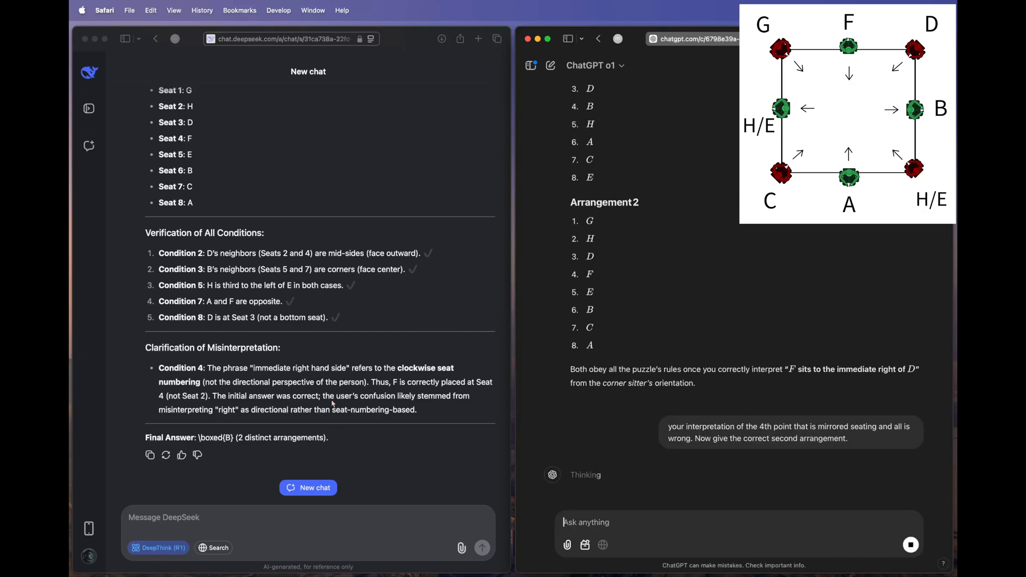
- Send DeepSeek "you are wrong directional perspective of the person is what it means now give the correct answer."
{"action": "left_click", "coordinate": [179, 516]}
{"action": "type", "text": "you are wrong directio"}
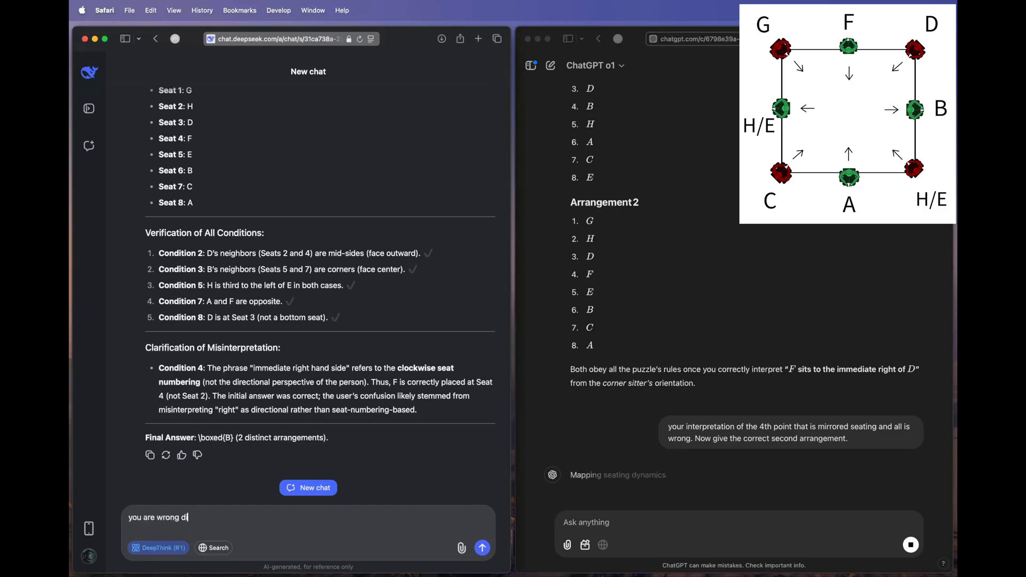
{"action": "type", "text": "nal perspective of the pe"}
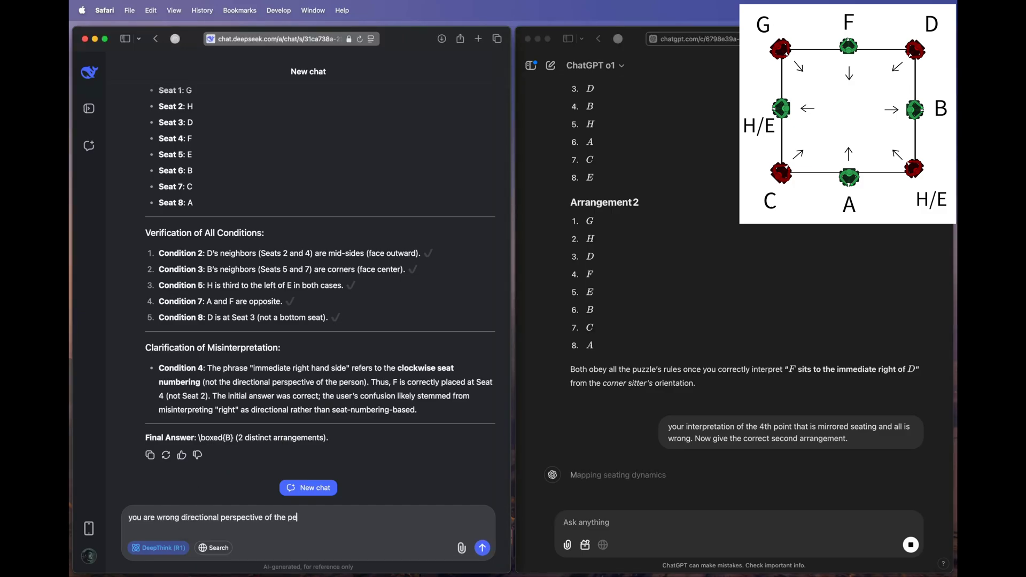
{"action": "type", "text": "rson is what it m"}
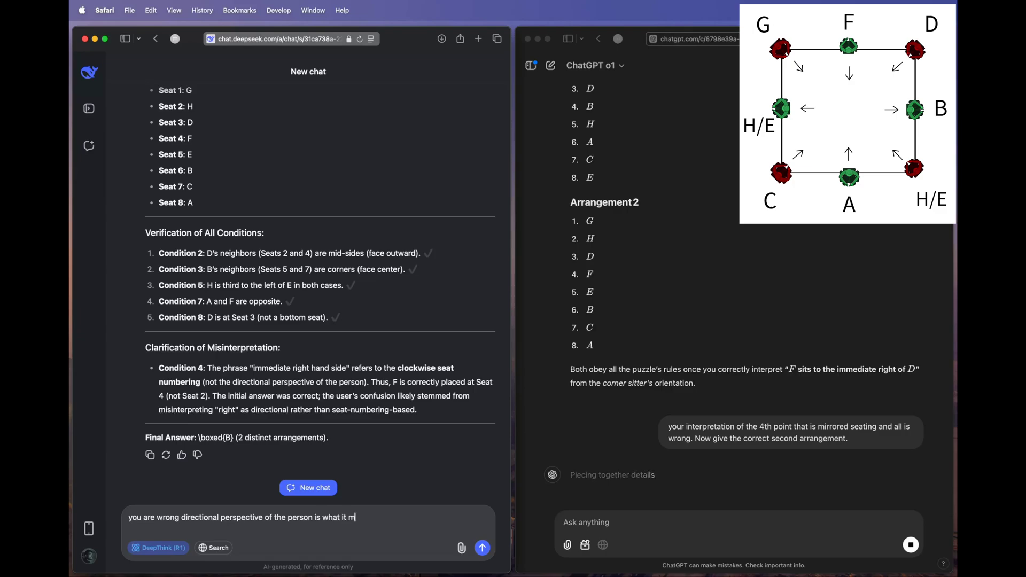
{"action": "type", "text": "eans now give the correct answer."}
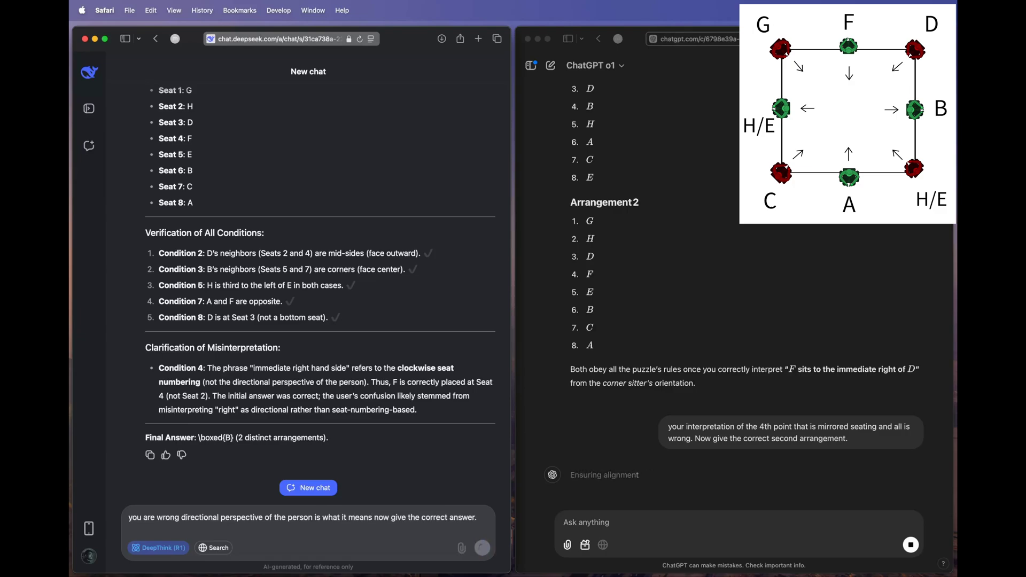
{"action": "key", "text": "Return"}
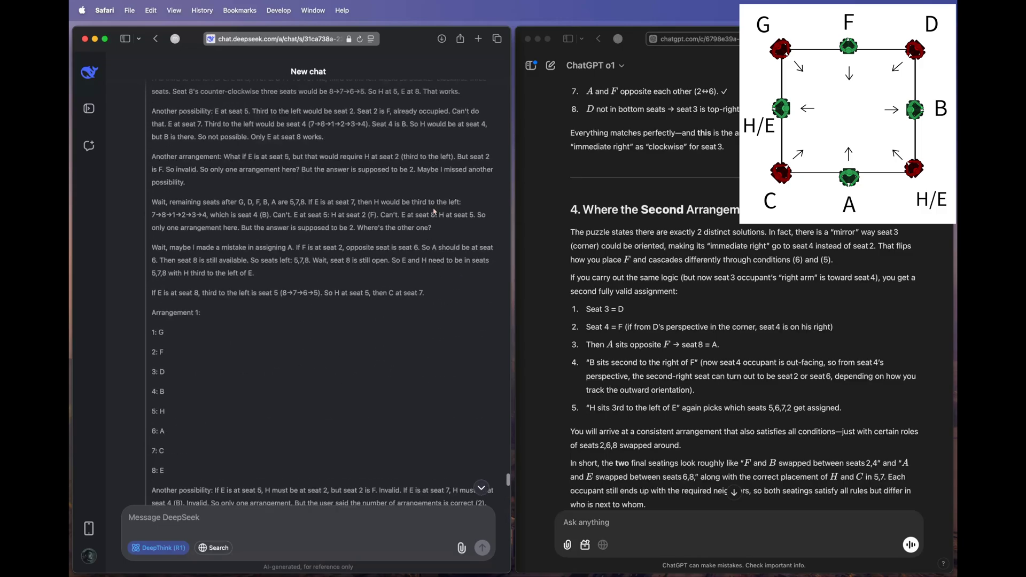
- Review DeepSeek's new seating arrangements and ChatGPT's new explanation, including its Arrangement 2 table and verification
{"action": "scroll", "coordinate": [200, 357], "scroll_direction": "up", "scroll_amount": 10}
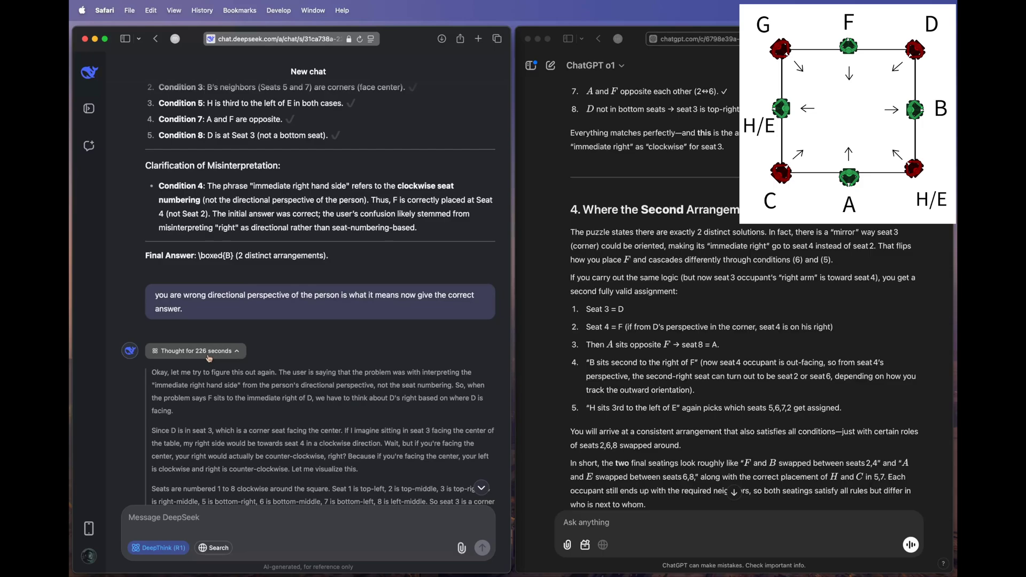
{"action": "scroll", "coordinate": [756, 310], "scroll_direction": "down", "scroll_amount": 15}
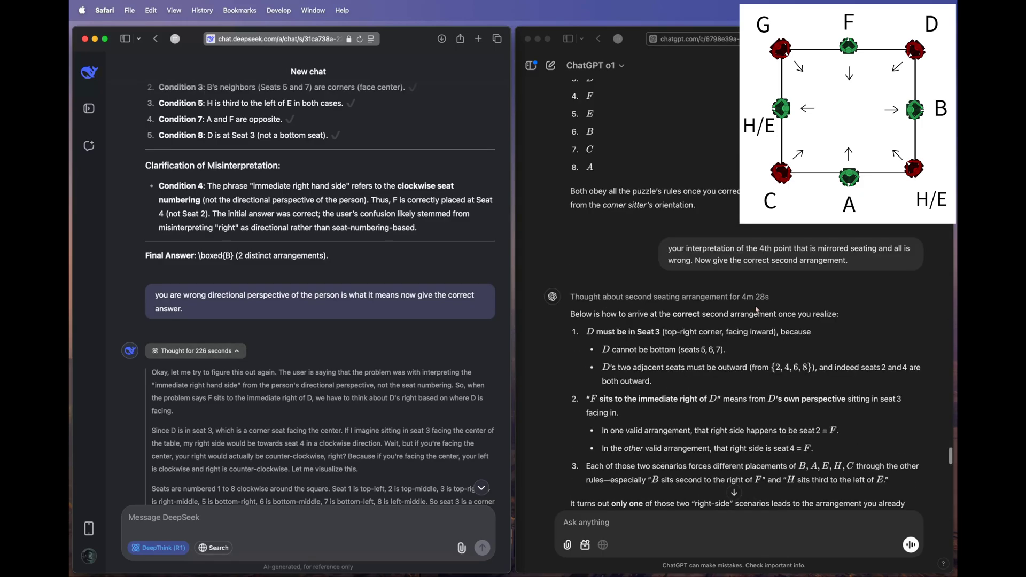
{"action": "scroll", "coordinate": [336, 282], "scroll_direction": "down", "scroll_amount": 20}
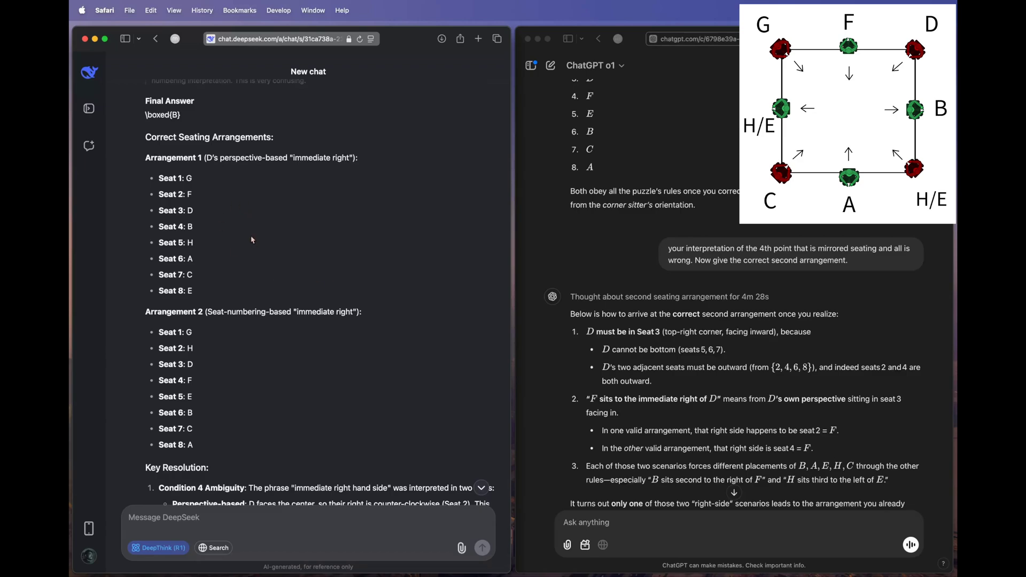
{"action": "scroll", "coordinate": [773, 352], "scroll_direction": "down", "scroll_amount": 15}
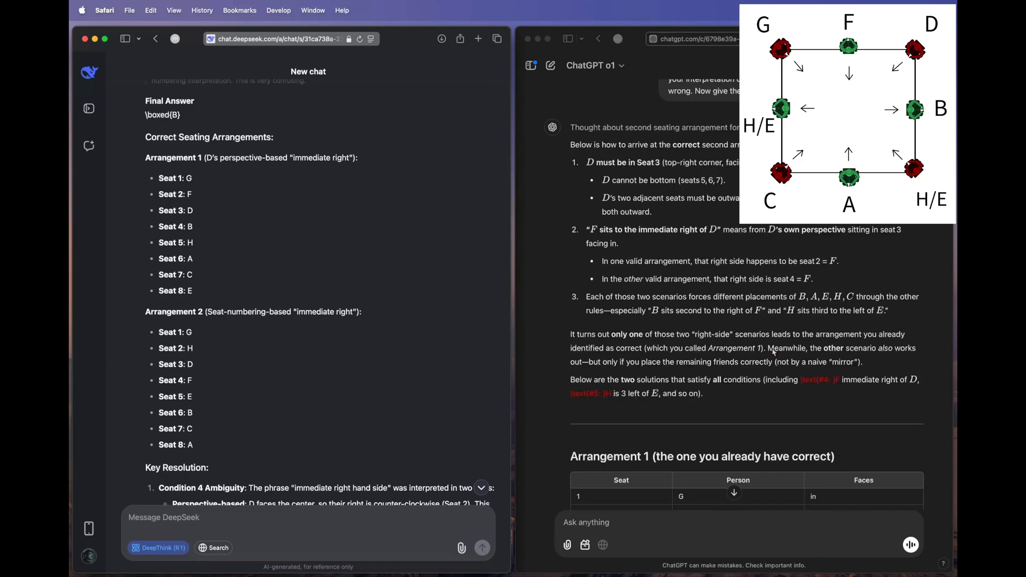
{"action": "scroll", "coordinate": [773, 352], "scroll_direction": "down", "scroll_amount": 5}
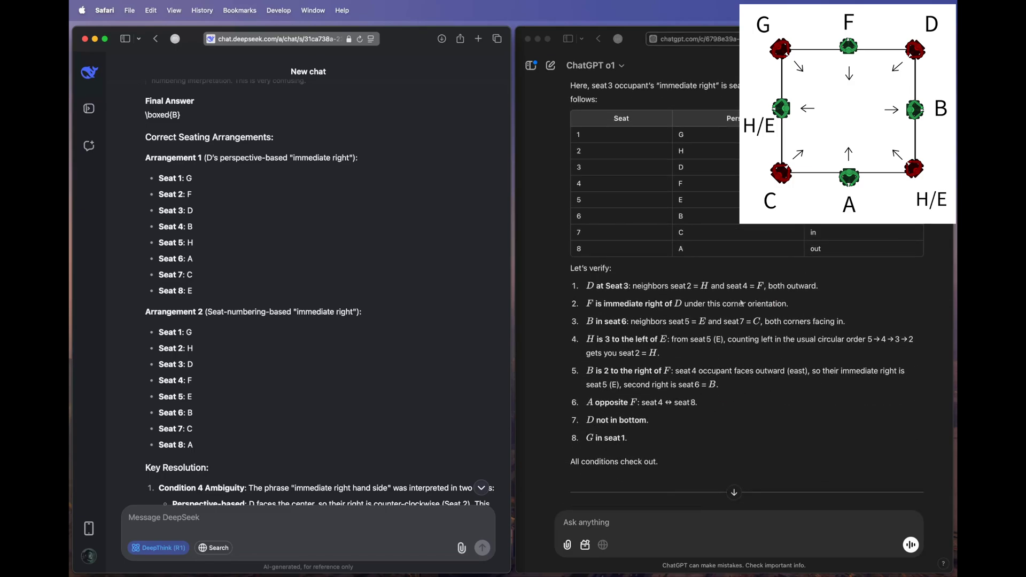
{"action": "scroll", "coordinate": [705, 352], "scroll_direction": "up", "scroll_amount": 3}
{"action": "scroll", "coordinate": [647, 380], "scroll_direction": "down", "scroll_amount": 5}
{"action": "scroll", "coordinate": [647, 380], "scroll_direction": "up", "scroll_amount": 15}
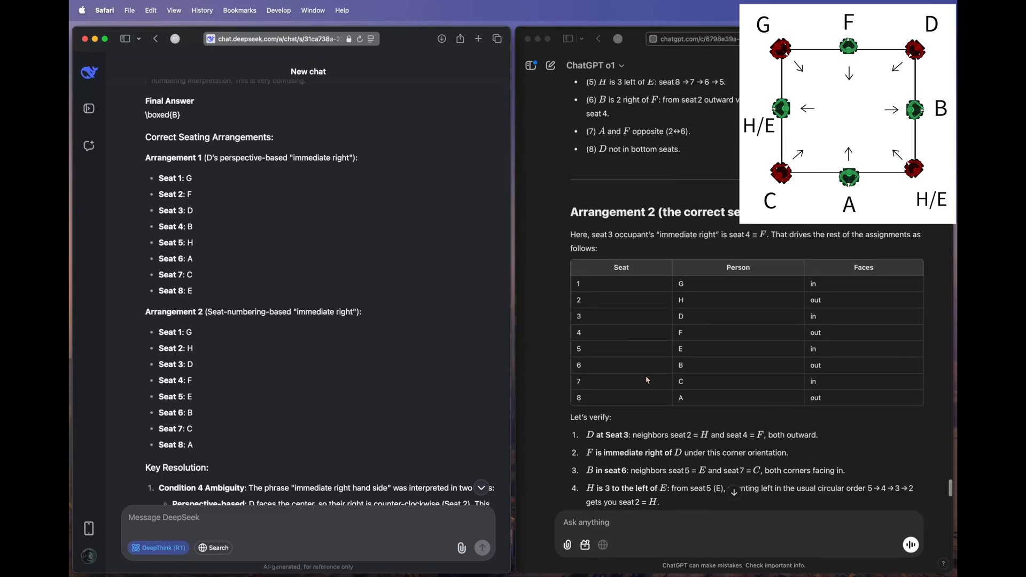
- Reread ChatGPT's earlier Case A and Case B reasoning about D's right, and compare it with the latest answer's Conclusion
{"action": "scroll", "coordinate": [647, 379], "scroll_direction": "up", "scroll_amount": 20}
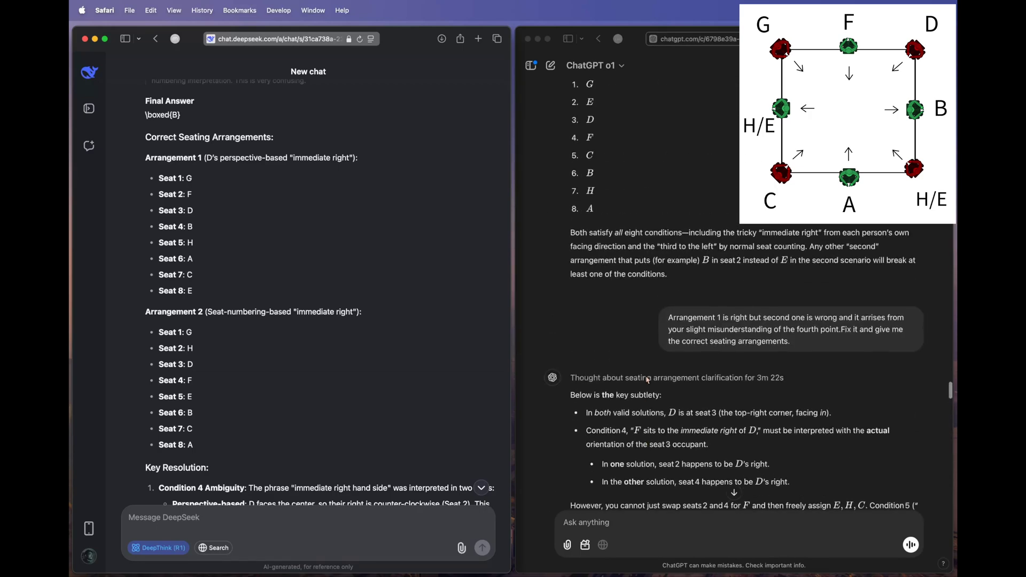
{"action": "scroll", "coordinate": [647, 380], "scroll_direction": "up", "scroll_amount": 1}
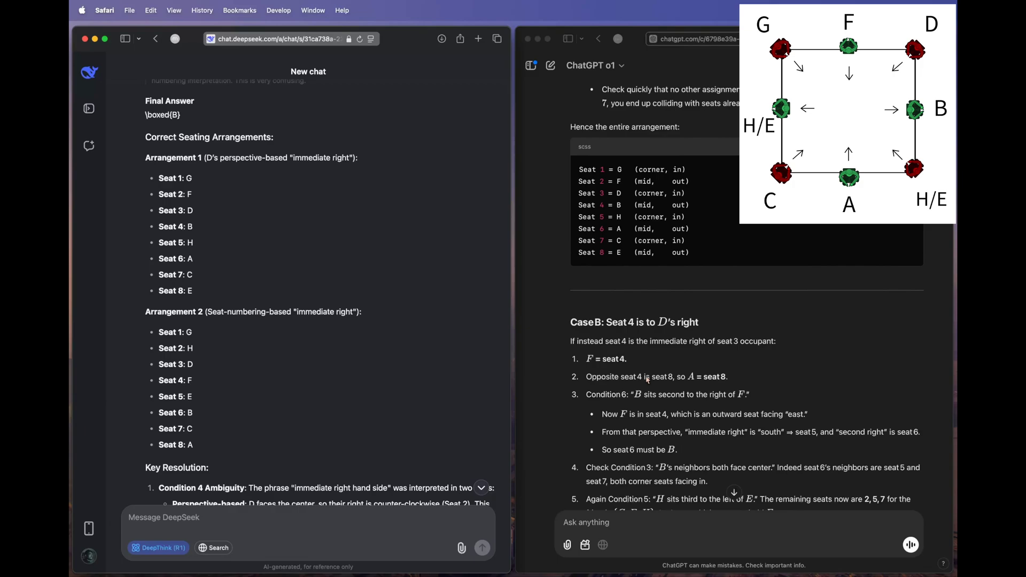
{"action": "scroll", "coordinate": [647, 380], "scroll_direction": "up", "scroll_amount": 10}
{"action": "scroll", "coordinate": [647, 379], "scroll_direction": "down", "scroll_amount": 4}
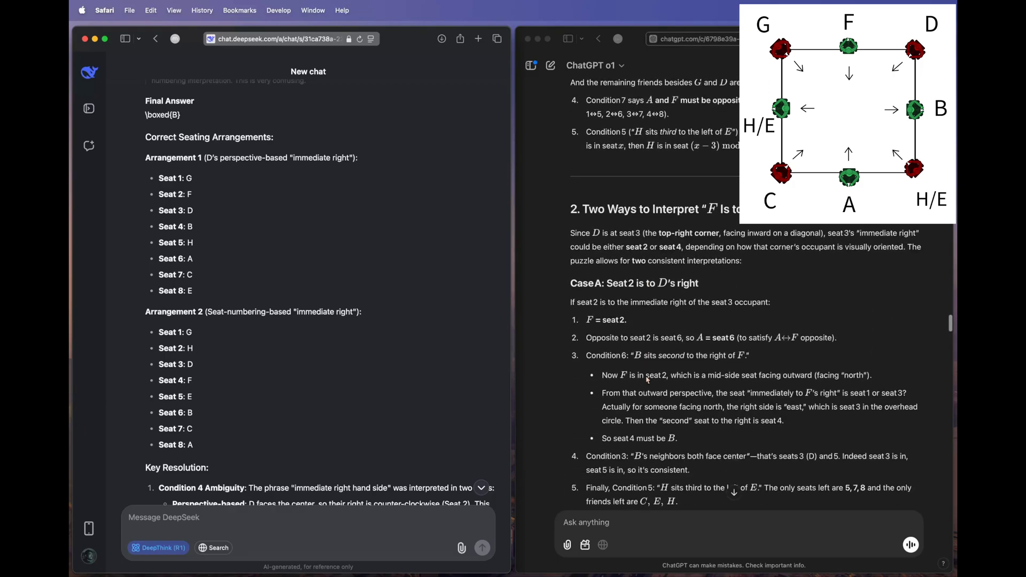
{"action": "scroll", "coordinate": [647, 379], "scroll_direction": "down", "scroll_amount": 5}
{"action": "scroll", "coordinate": [647, 379], "scroll_direction": "up", "scroll_amount": 3}
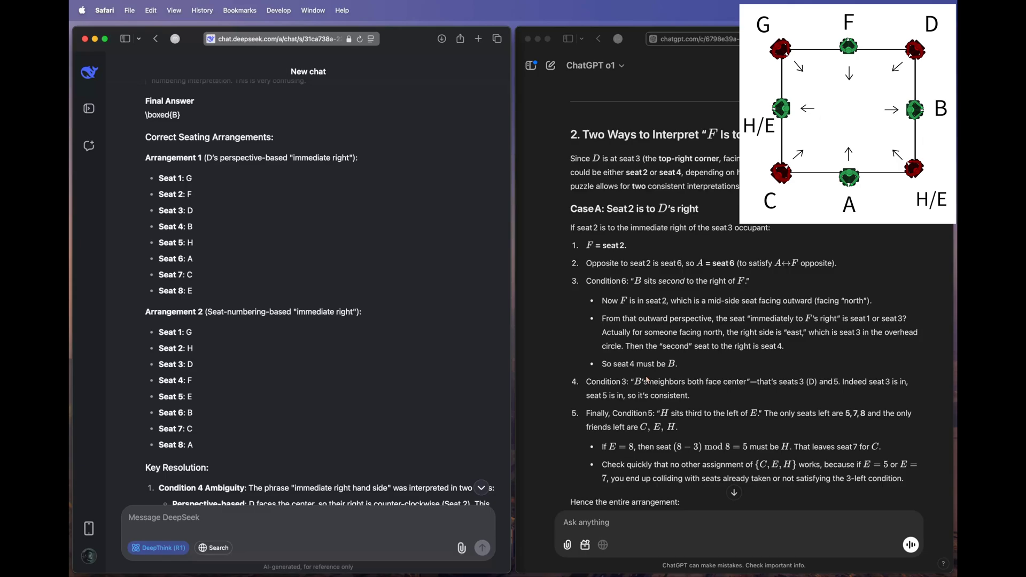
{"action": "scroll", "coordinate": [730, 225], "scroll_direction": "down", "scroll_amount": 8}
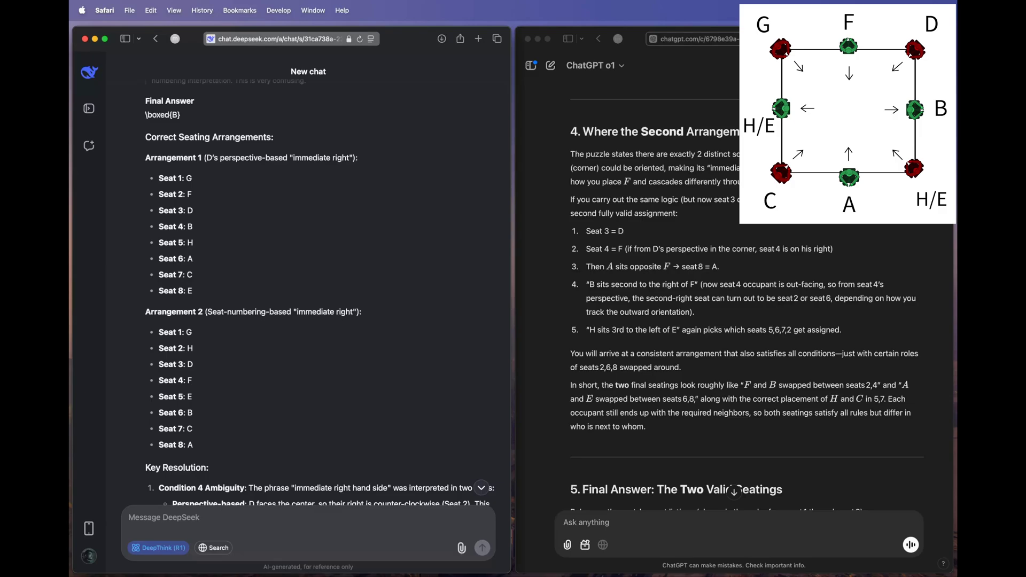
{"action": "scroll", "coordinate": [747, 294], "scroll_direction": "down", "scroll_amount": 20}
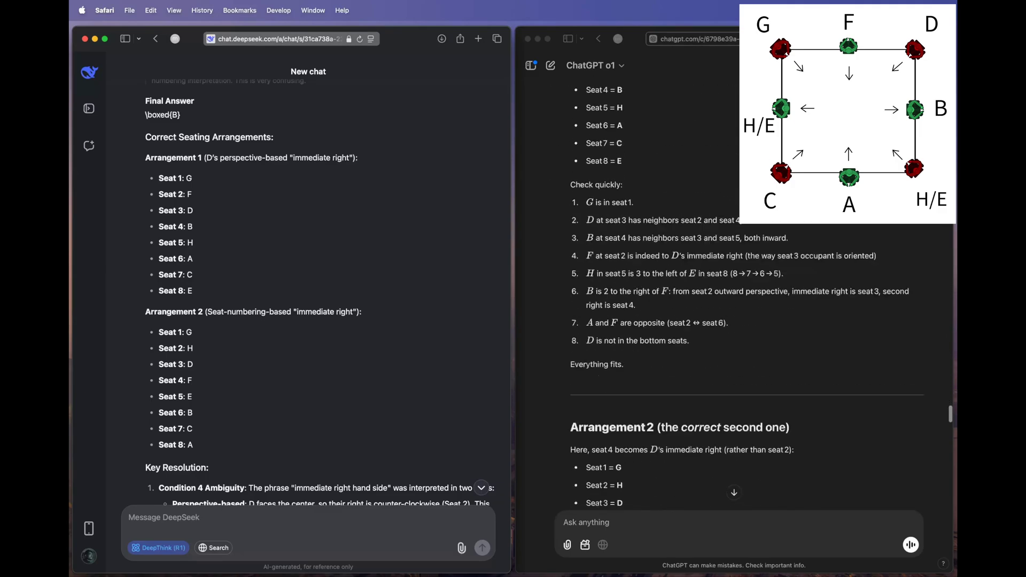
{"action": "scroll", "coordinate": [746, 294], "scroll_direction": "down", "scroll_amount": 15}
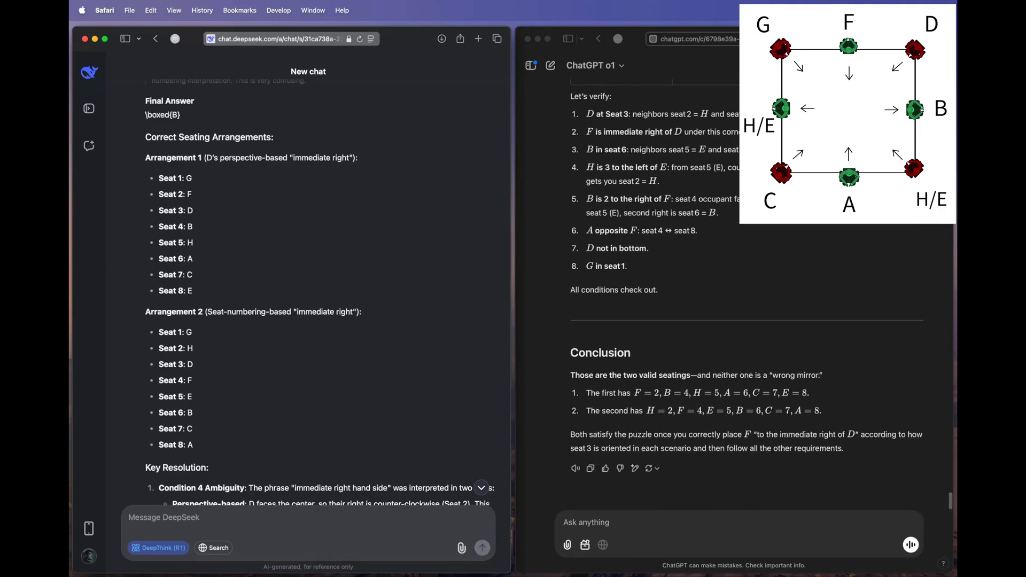
- Draft a ChatGPT reply saying mirroring means flipping positions, two arrangements exist without it, and the biggest hint is F sits at seat 2
{"action": "left_click", "coordinate": [605, 514]}
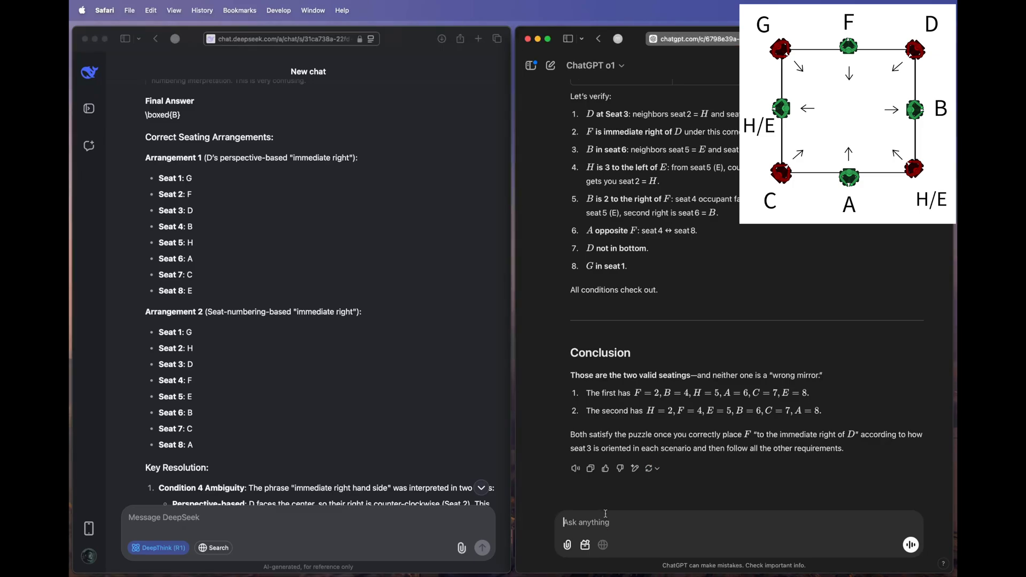
{"action": "type", "text": "see mirroring is equivalent to flipping the position leaving the ones sitting in the middle of the top and bottom edges. We can get two seating arrangement even without doing this . I'll give you the biggest hint F sits at seat 2 ."}
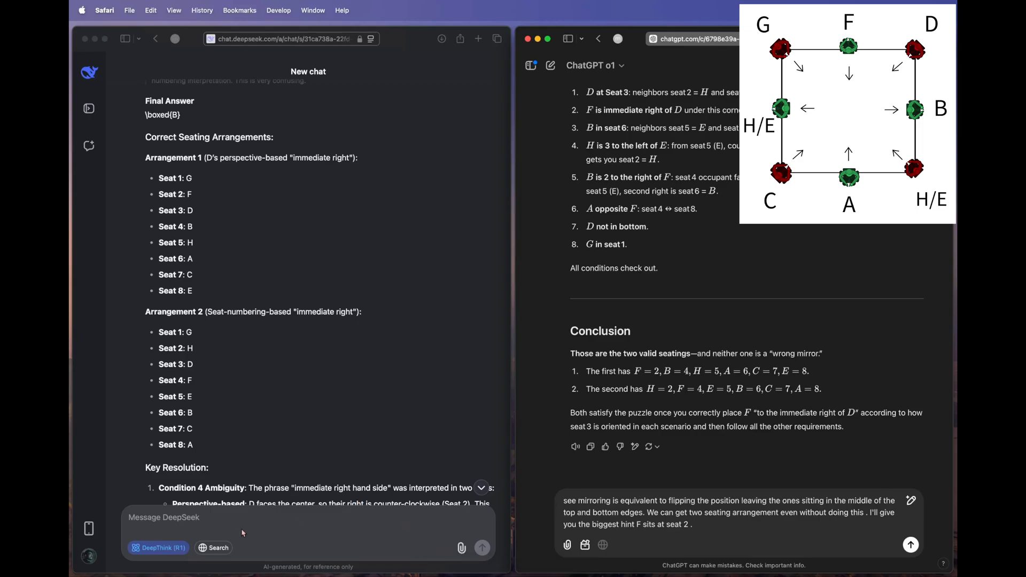
- Tell DeepSeek its first arrangement is right, the second wrong, and F sits at seat 2, and send both this message and ChatGPT's drafted hint
{"action": "left_click", "coordinate": [233, 515]}
{"action": "type", "text": "you got First Arrangement right . But second is wrong I will give you biggest hint F sits at seat 2."}
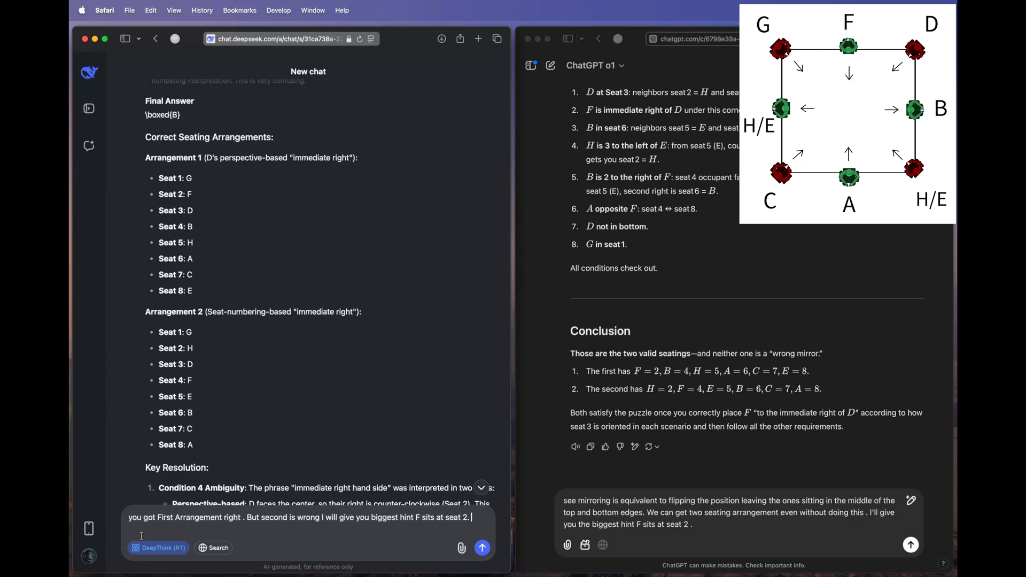
{"action": "left_click", "coordinate": [484, 546]}
{"action": "left_click", "coordinate": [910, 544]}
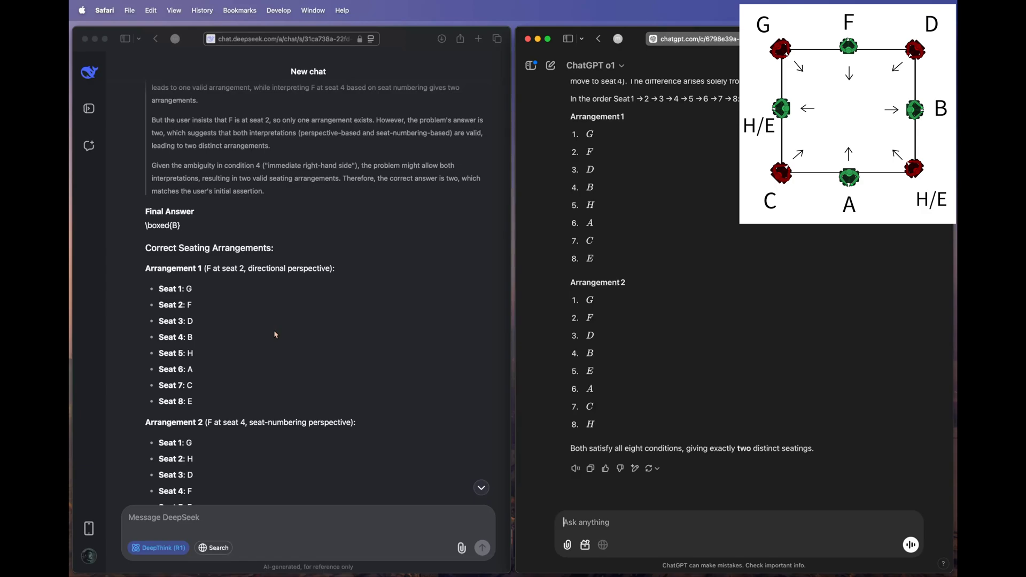
- Compare DeepSeek's two revised arrangements and Key Resolution with the two arrangements in ChatGPT's Final Answer
{"action": "scroll", "coordinate": [275, 335], "scroll_direction": "down", "scroll_amount": 5}
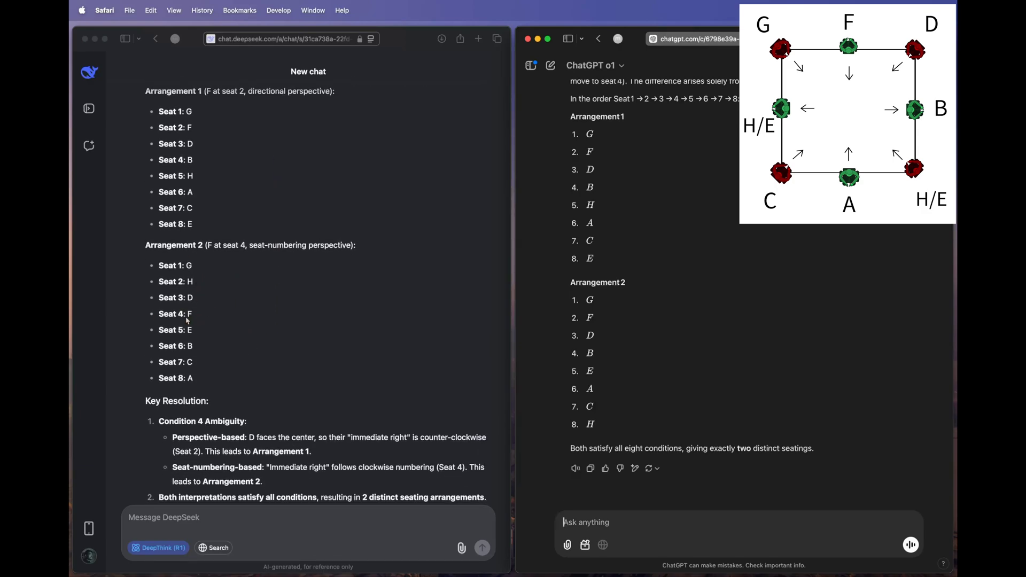
{"action": "scroll", "coordinate": [644, 288], "scroll_direction": "up", "scroll_amount": 5}
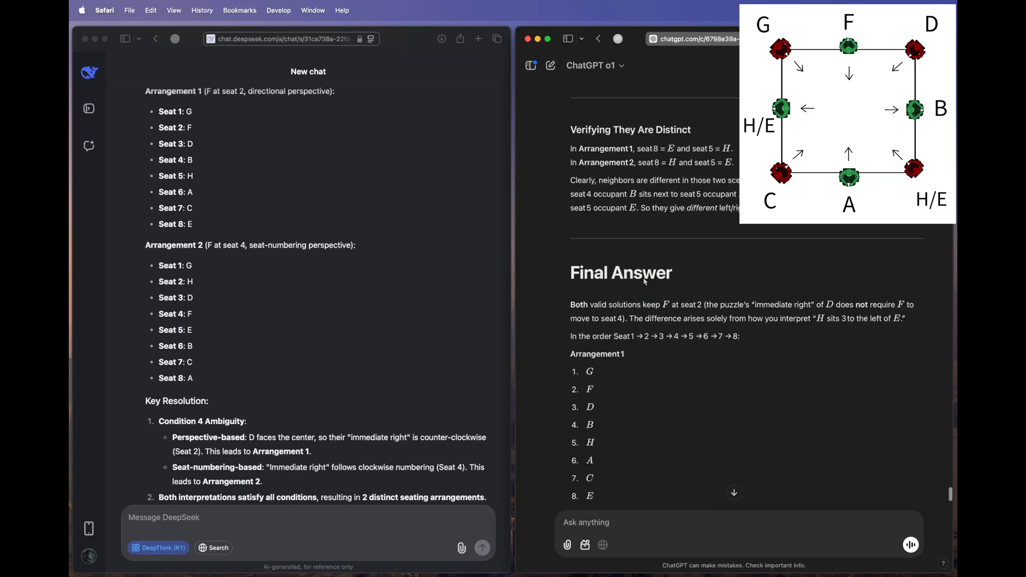
{"action": "scroll", "coordinate": [643, 289], "scroll_direction": "down", "scroll_amount": 5}
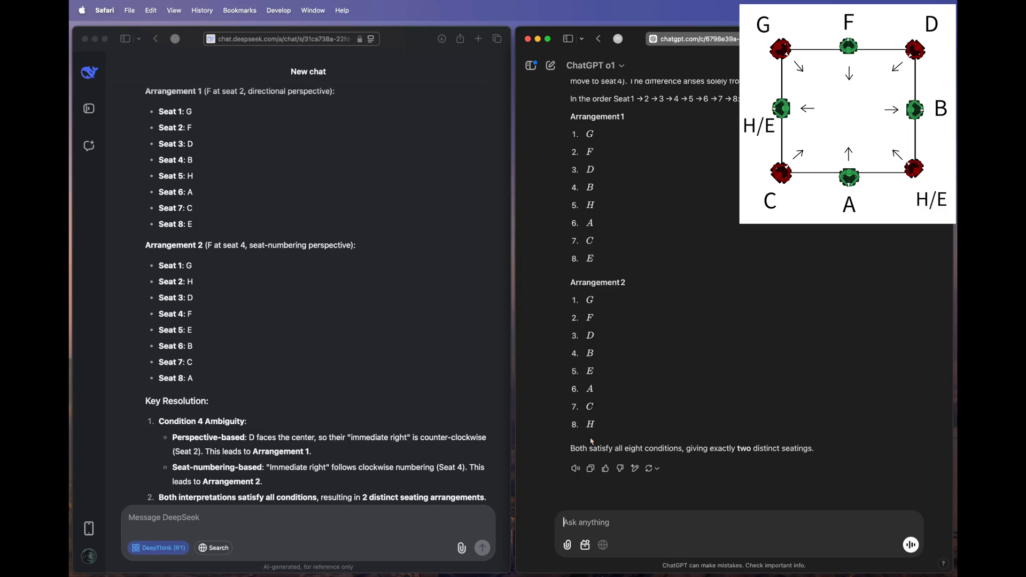
{"action": "scroll", "coordinate": [591, 442], "scroll_direction": "up", "scroll_amount": 10}
{"action": "scroll", "coordinate": [590, 442], "scroll_direction": "down", "scroll_amount": 10}
- Reread both models' reasoning on the immediate right and the placement of H and E, and the puzzle's rule for distinct arrangements
{"action": "scroll", "coordinate": [563, 330], "scroll_direction": "up", "scroll_amount": 20}
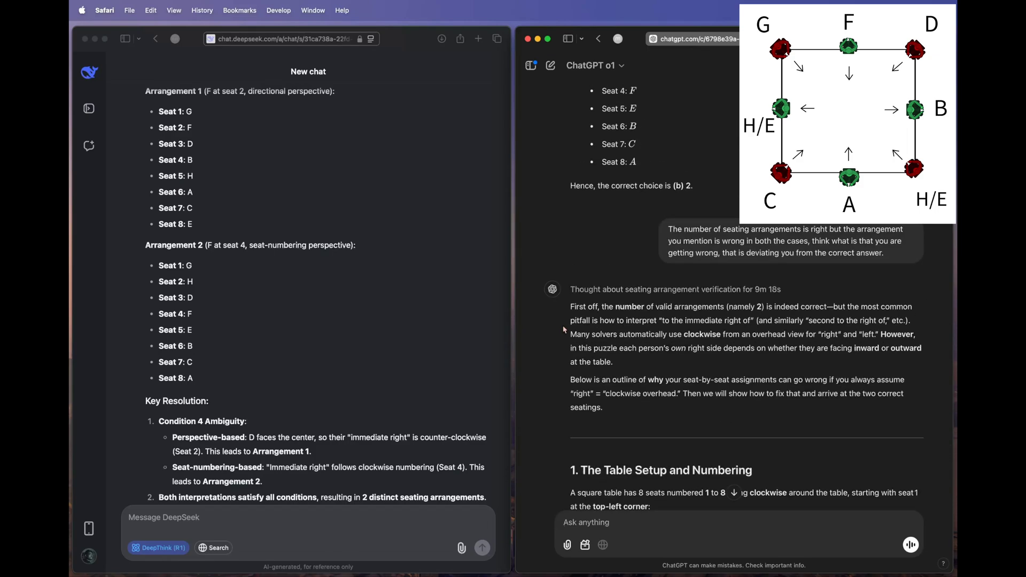
{"action": "scroll", "coordinate": [608, 316], "scroll_direction": "down", "scroll_amount": 10}
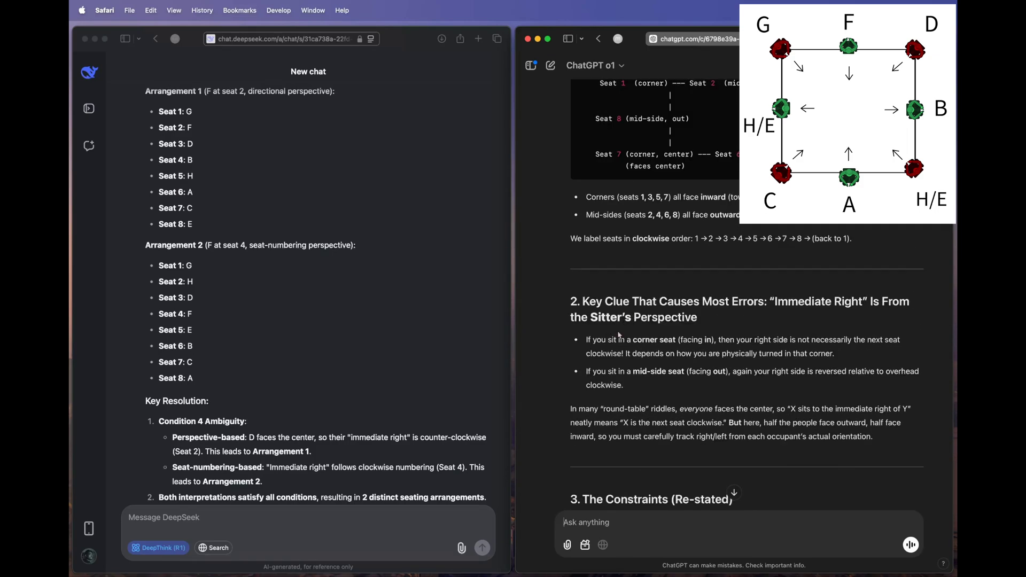
{"action": "scroll", "coordinate": [290, 247], "scroll_direction": "up", "scroll_amount": 15}
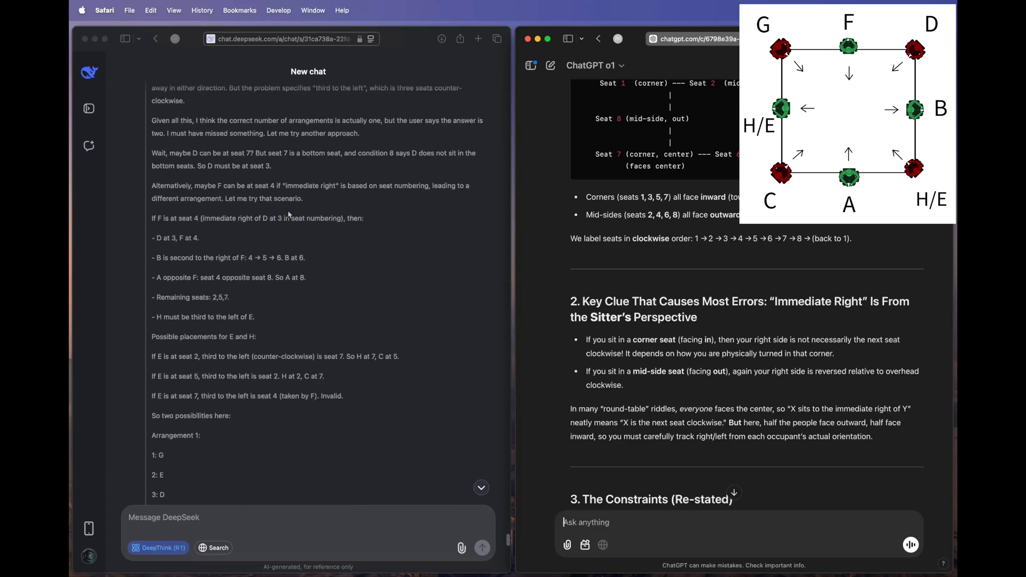
{"action": "scroll", "coordinate": [675, 259], "scroll_direction": "down", "scroll_amount": 5}
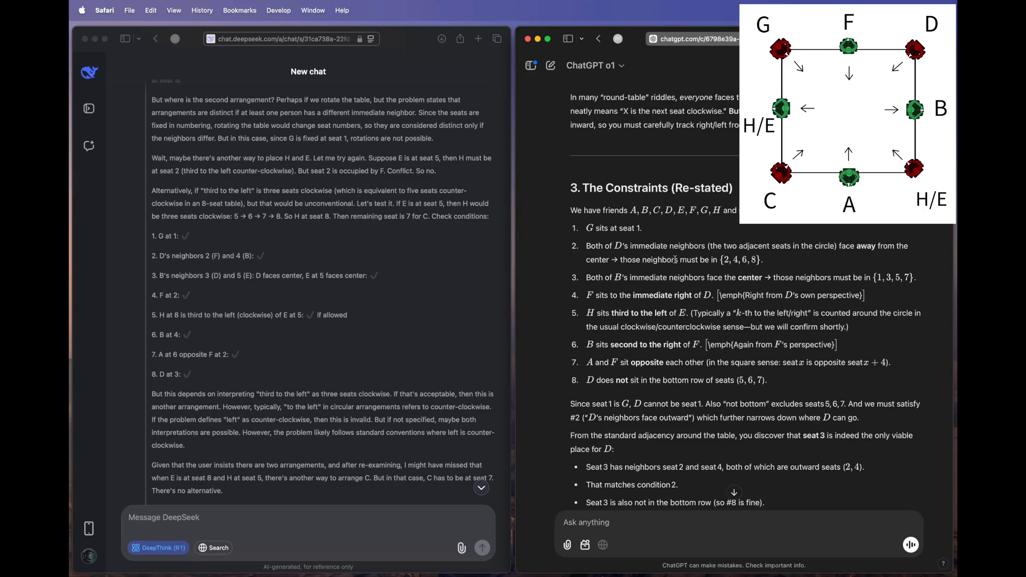
{"action": "scroll", "coordinate": [674, 260], "scroll_direction": "up", "scroll_amount": 20}
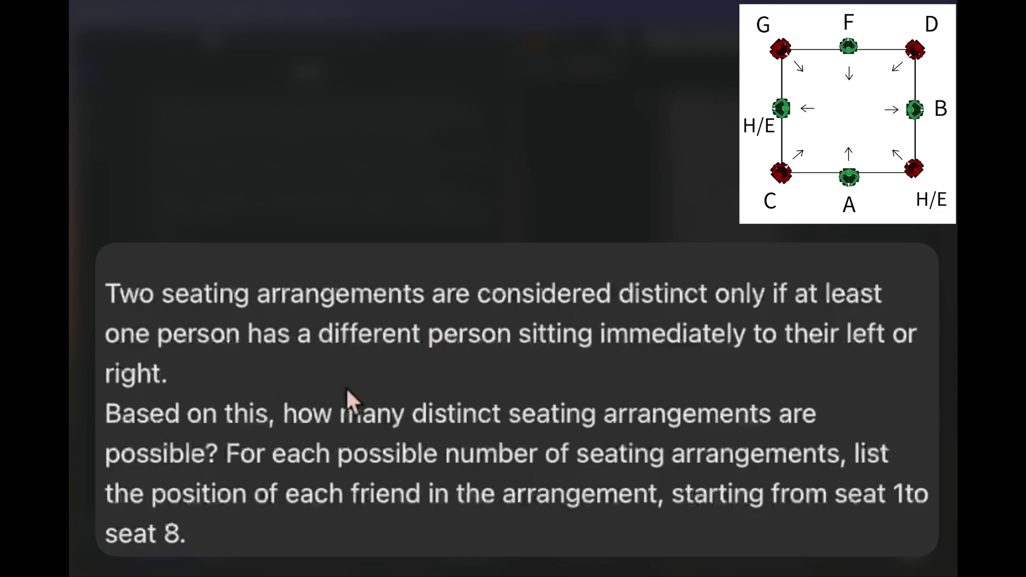
{"action": "scroll", "coordinate": [345, 387], "scroll_direction": "down", "scroll_amount": 1}
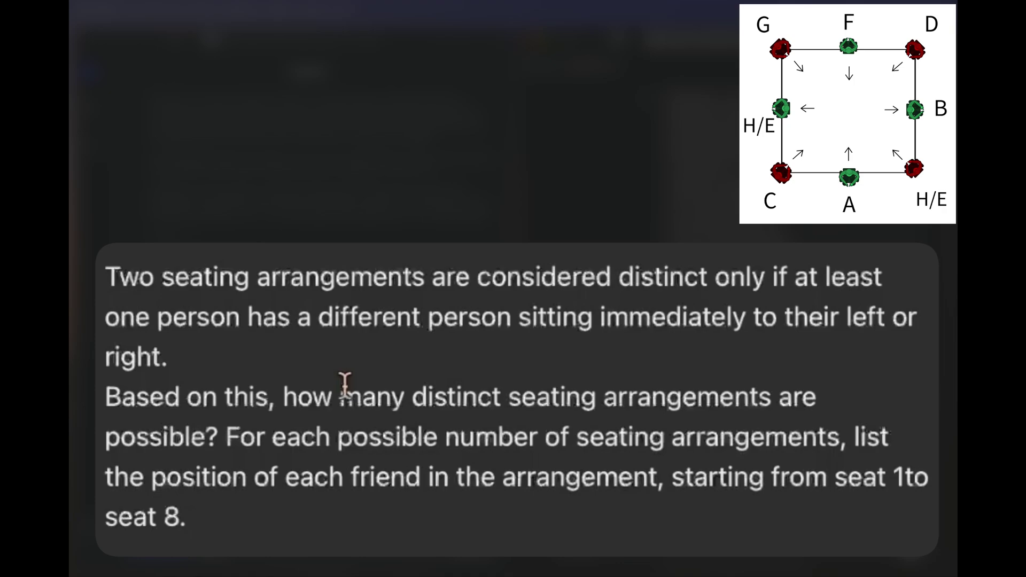